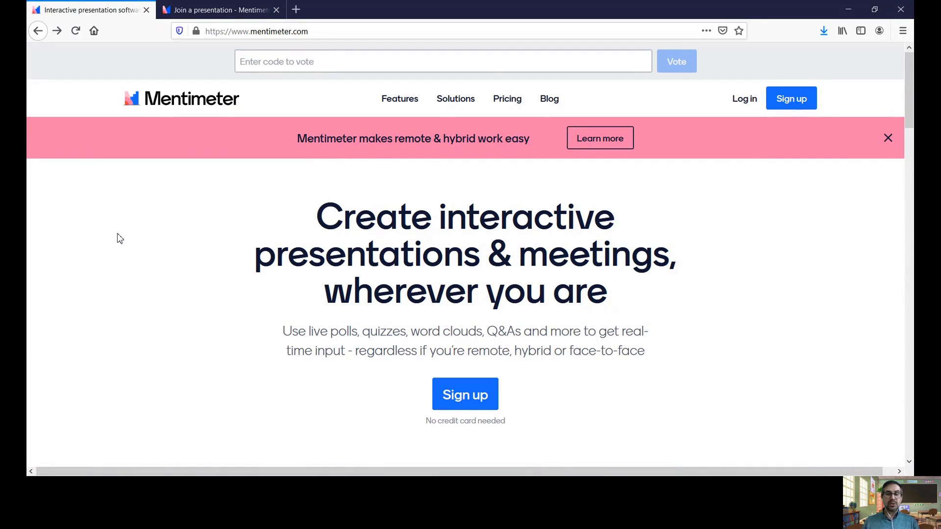
Log in to the Mentimeter account with the e-mail address and account password, declining to save the credentials in the browser.
{"action": "left_click", "coordinate": [753, 103]}
{"action": "left_click", "coordinate": [425, 296]}
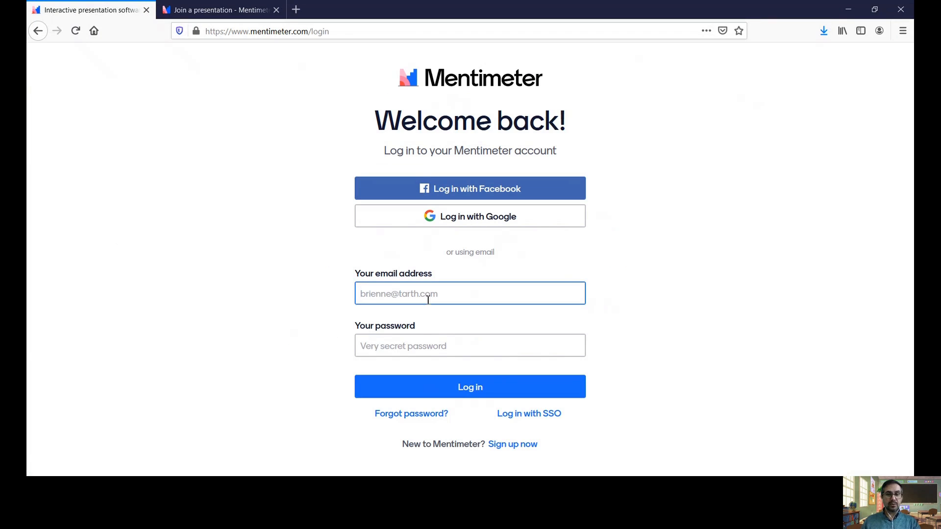
{"action": "left_click", "coordinate": [422, 336]}
{"action": "left_click", "coordinate": [428, 346]}
{"action": "type", "text": "••••"}
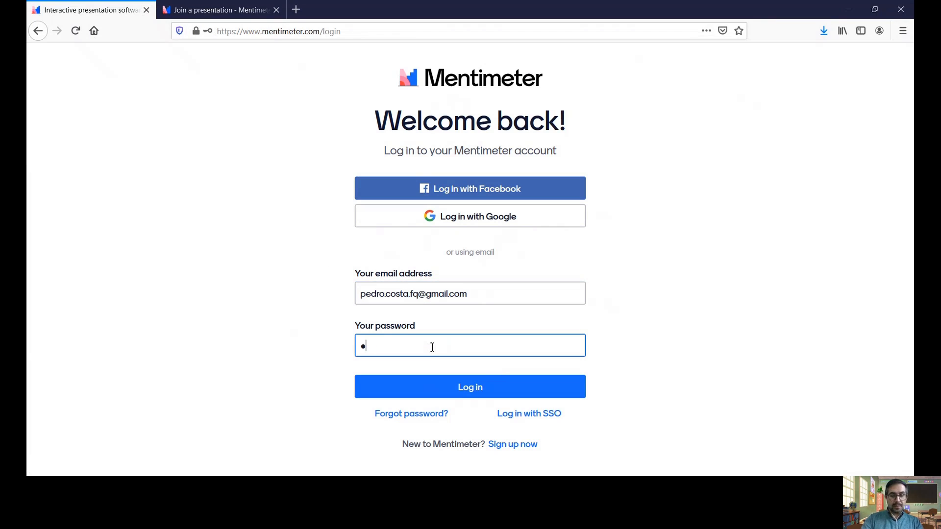
{"action": "type", "text": "•••••••••"}
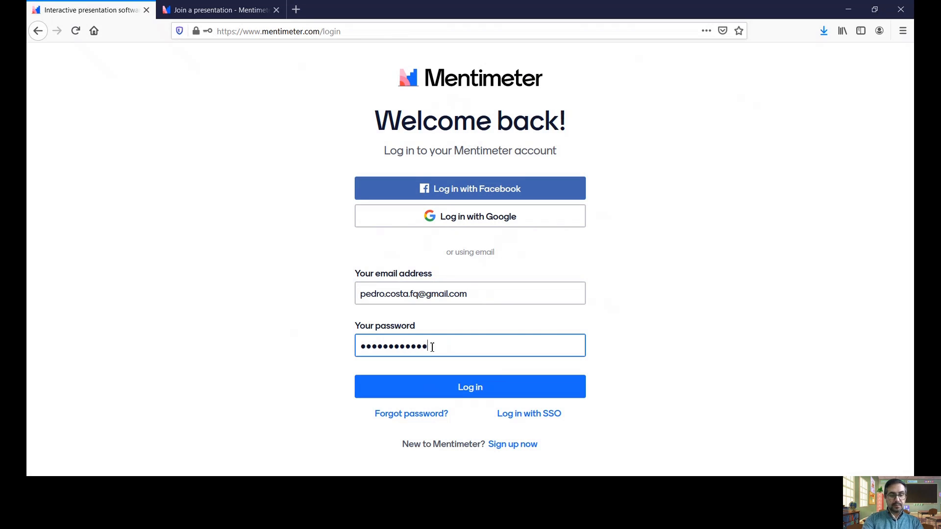
{"action": "type", "text": "•"}
{"action": "left_click", "coordinate": [499, 390]}
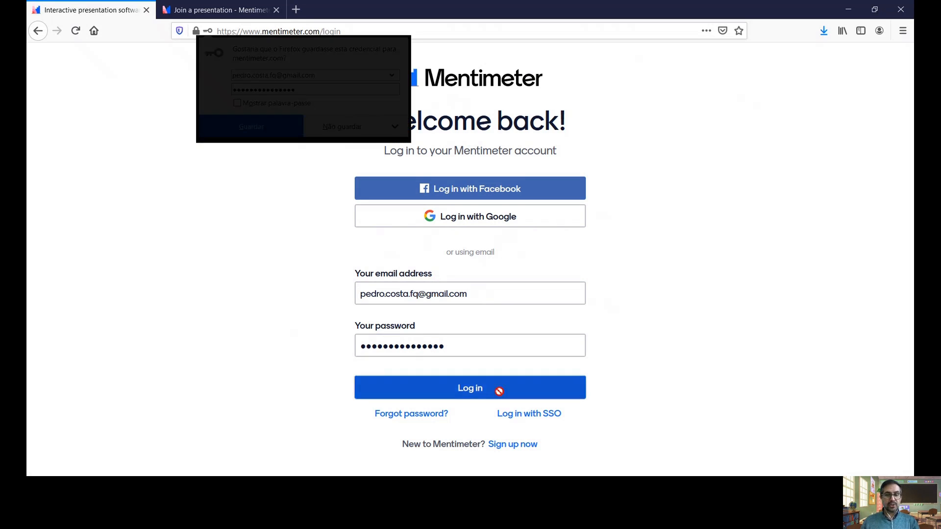
{"action": "left_click", "coordinate": [342, 132]}
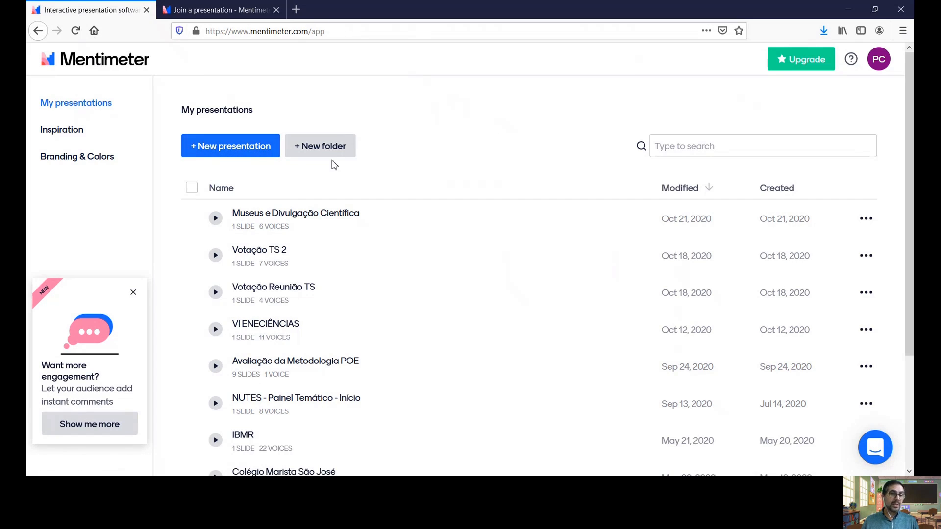
Look through the template gallery under Inspiration and the custom theme features under Branding & Colors.
{"action": "left_click", "coordinate": [66, 131]}
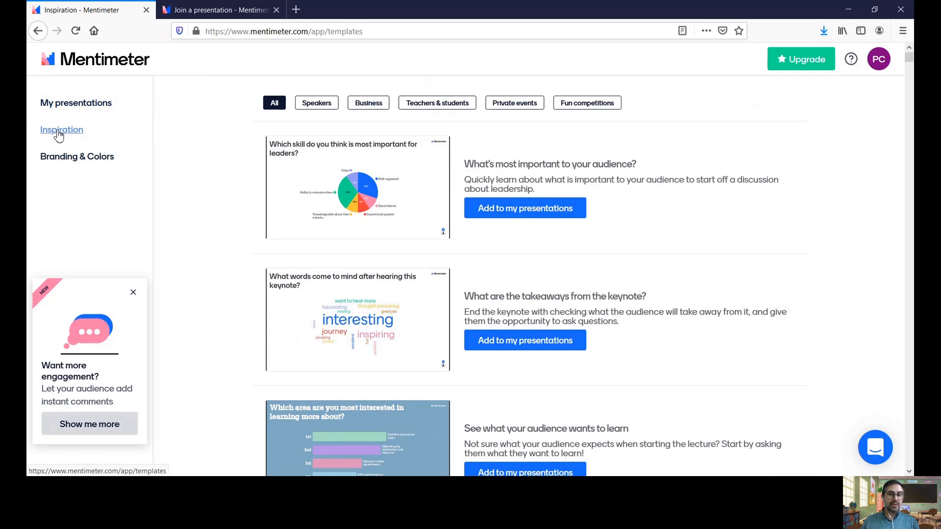
{"action": "scroll", "coordinate": [368, 250], "scroll_direction": "down", "scroll_amount": 2}
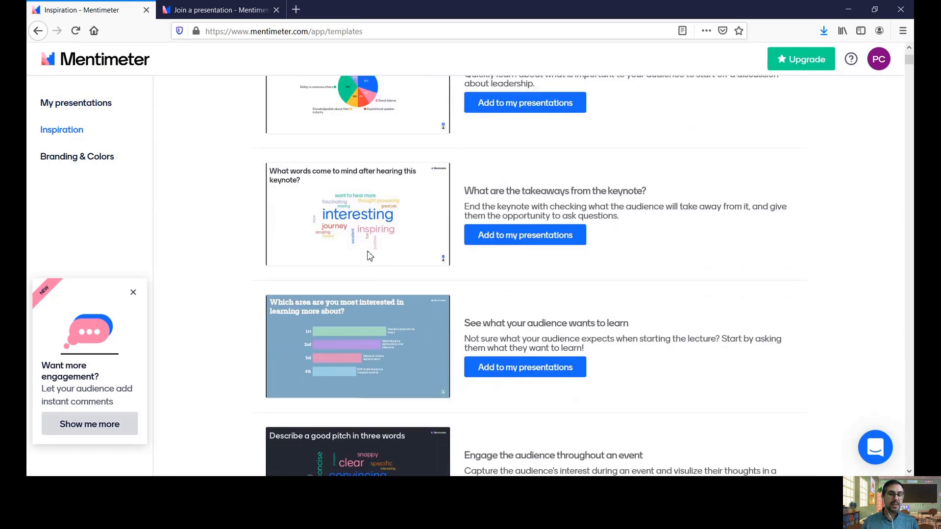
{"action": "scroll", "coordinate": [370, 255], "scroll_direction": "down", "scroll_amount": 7}
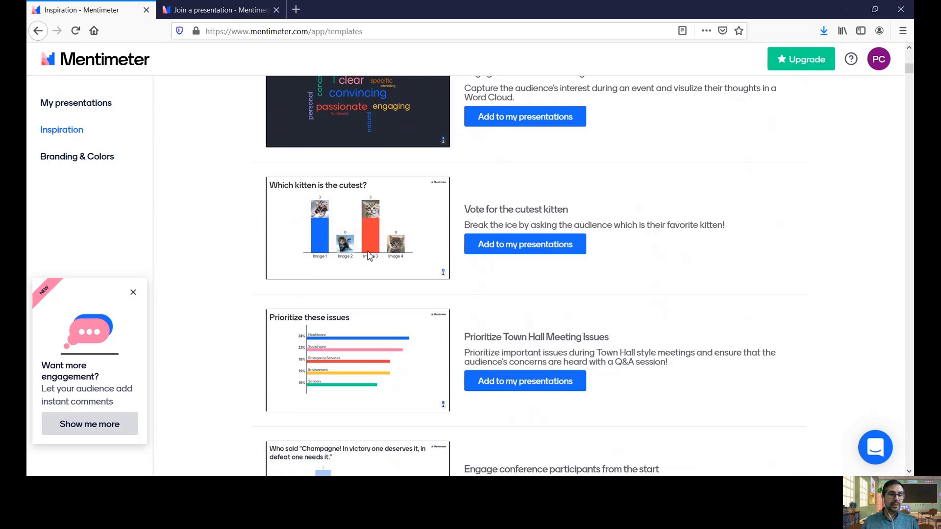
{"action": "scroll", "coordinate": [369, 256], "scroll_direction": "down", "scroll_amount": 8}
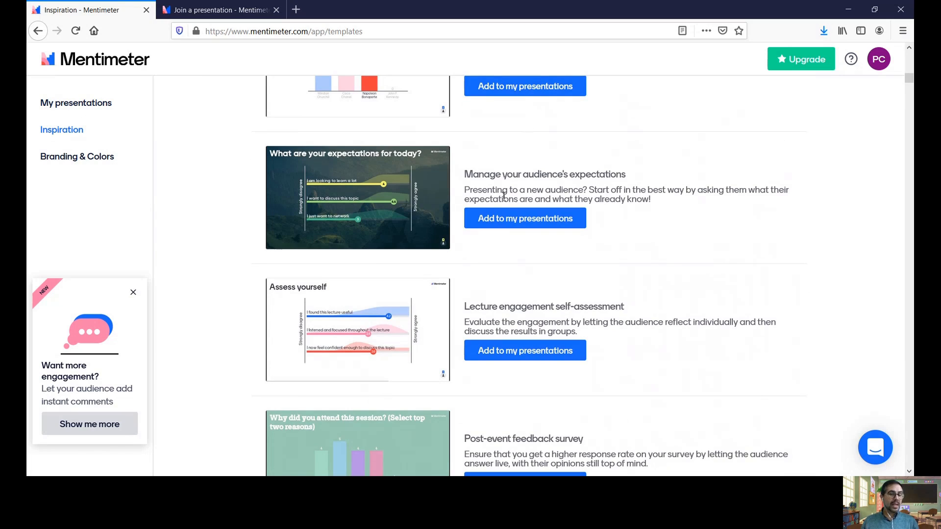
{"action": "scroll", "coordinate": [504, 196], "scroll_direction": "up", "scroll_amount": 9}
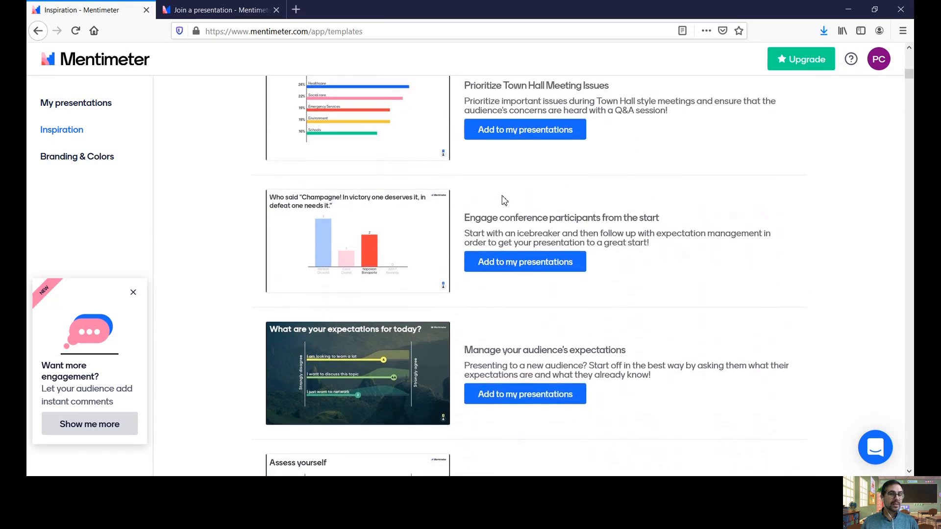
{"action": "left_click", "coordinate": [78, 164]}
{"action": "scroll", "coordinate": [351, 244], "scroll_direction": "up", "scroll_amount": 2}
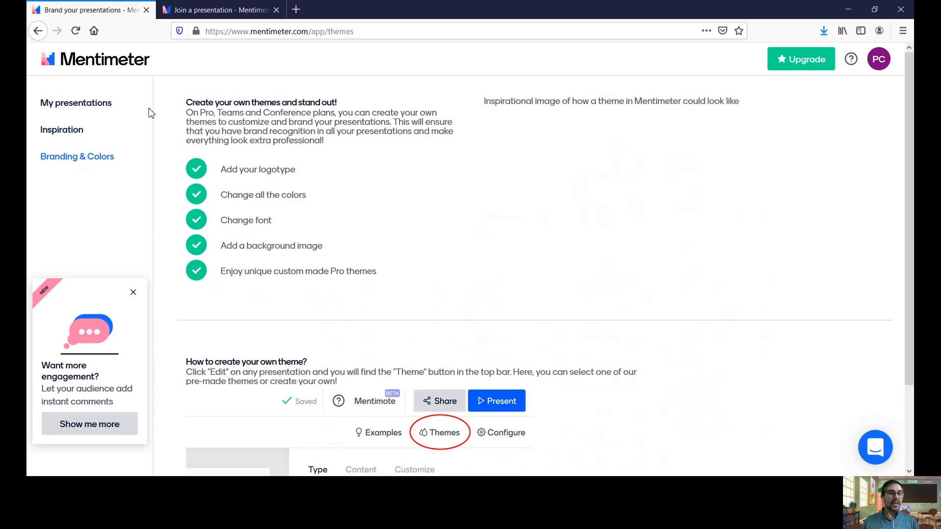
Create a new presentation named "A tecnologia na sala de aula" from the list of own presentations.
{"action": "left_click", "coordinate": [95, 108]}
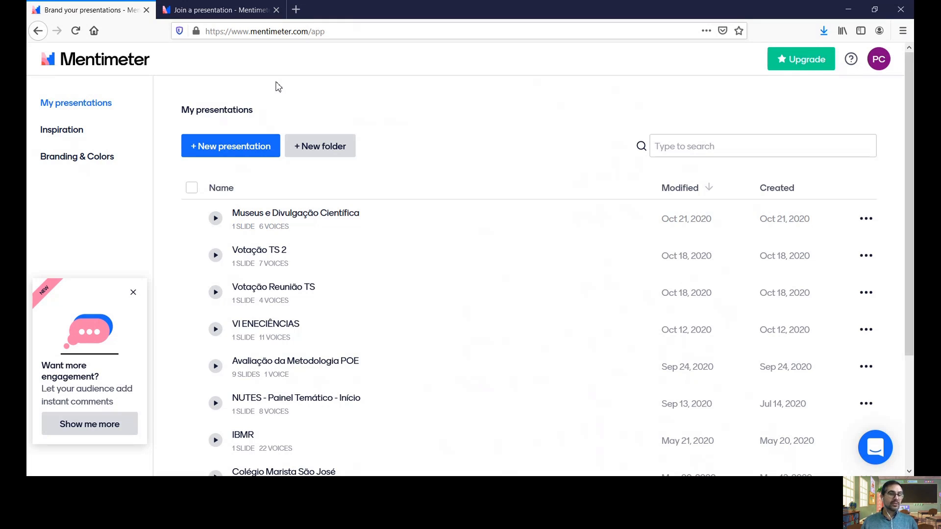
{"action": "left_click", "coordinate": [243, 151]}
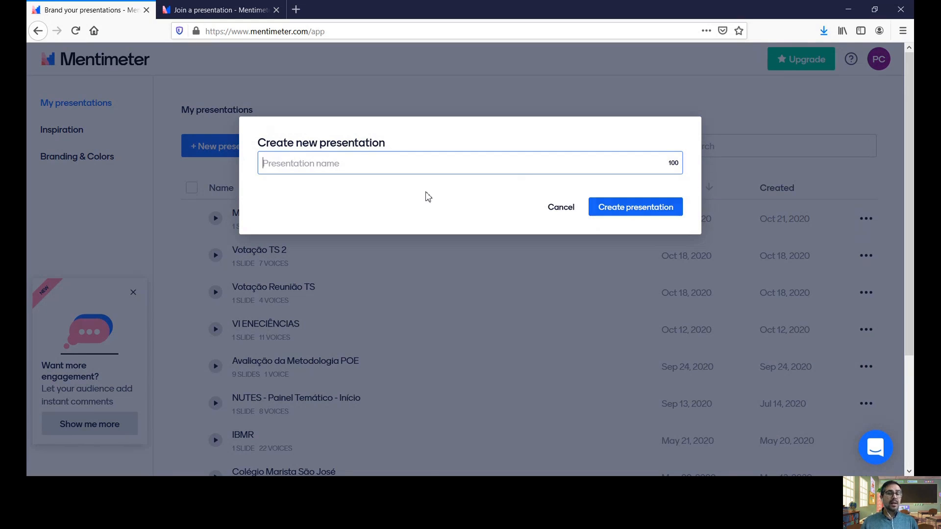
{"action": "type", "text": "A t"}
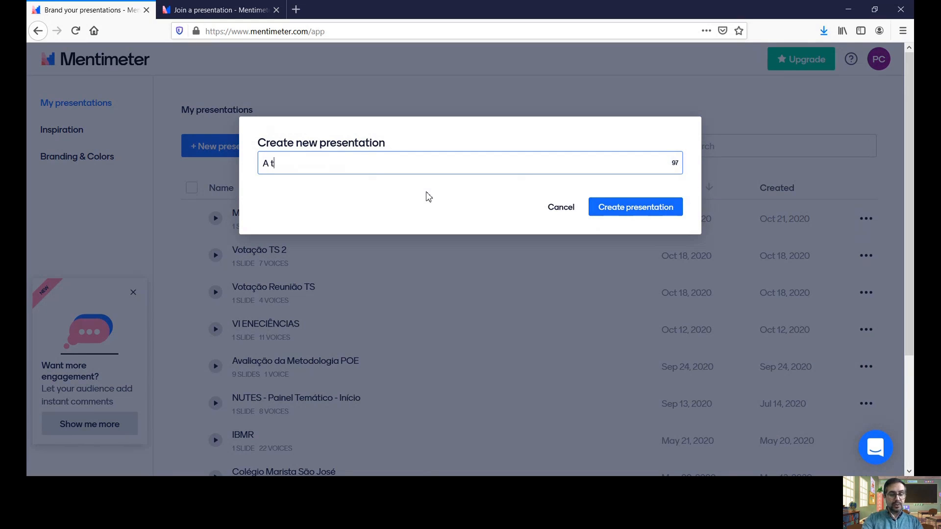
{"action": "type", "text": "ecnologia "}
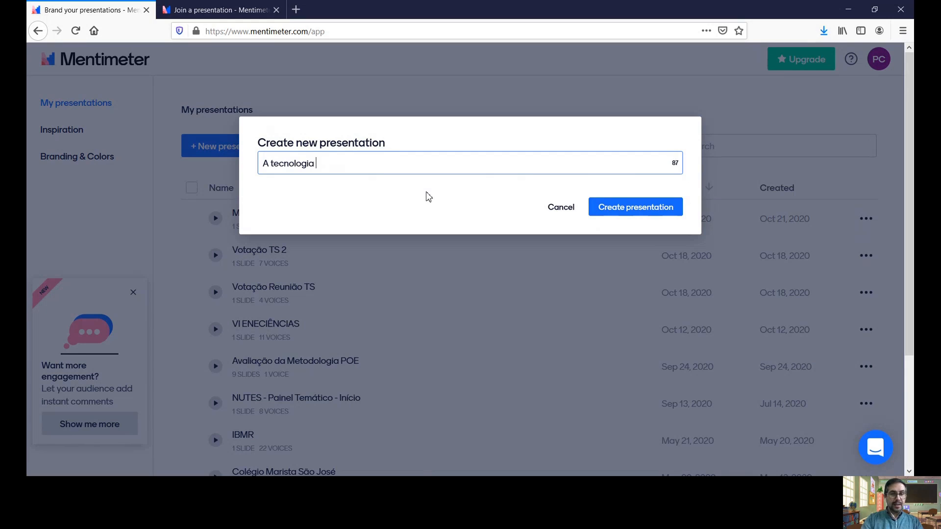
{"action": "type", "text": "na sala de aula"}
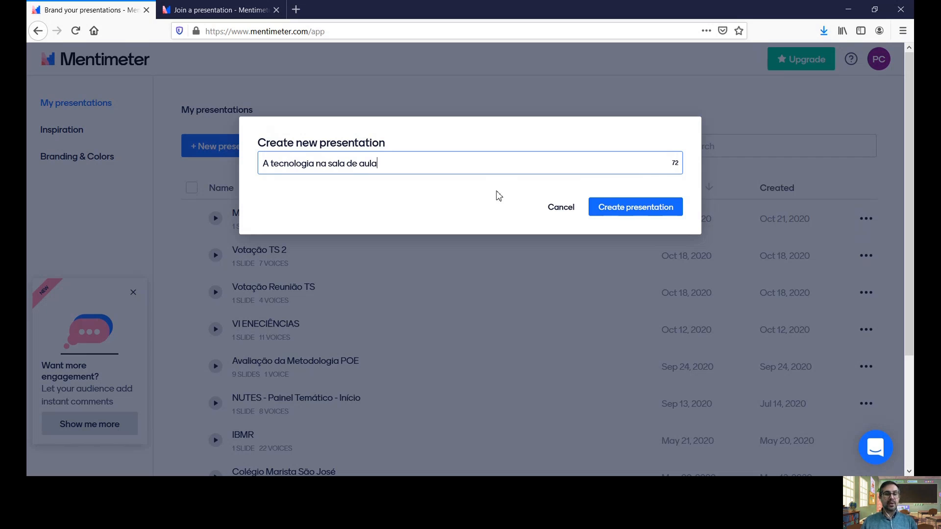
{"action": "left_click", "coordinate": [628, 208]}
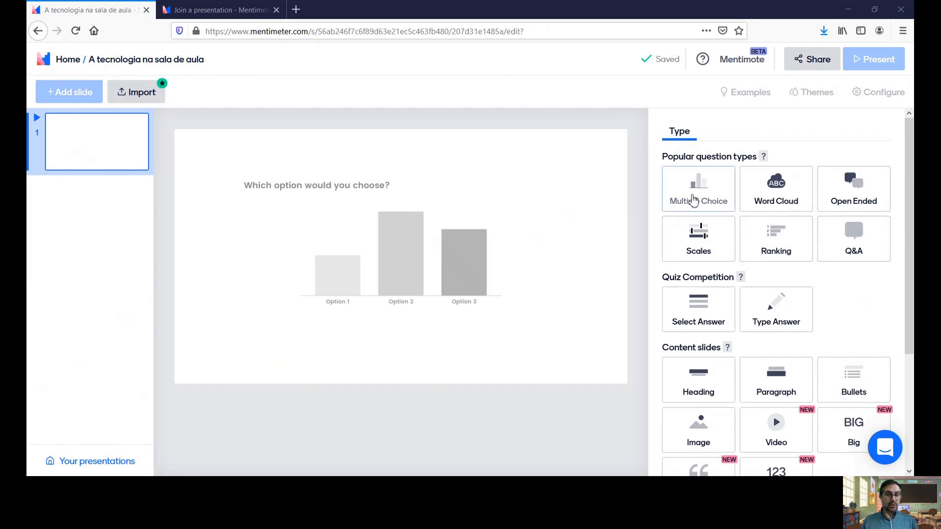
Make the first slide a Multiple Choice question and add a fourth answer option.
{"action": "left_click", "coordinate": [693, 200]}
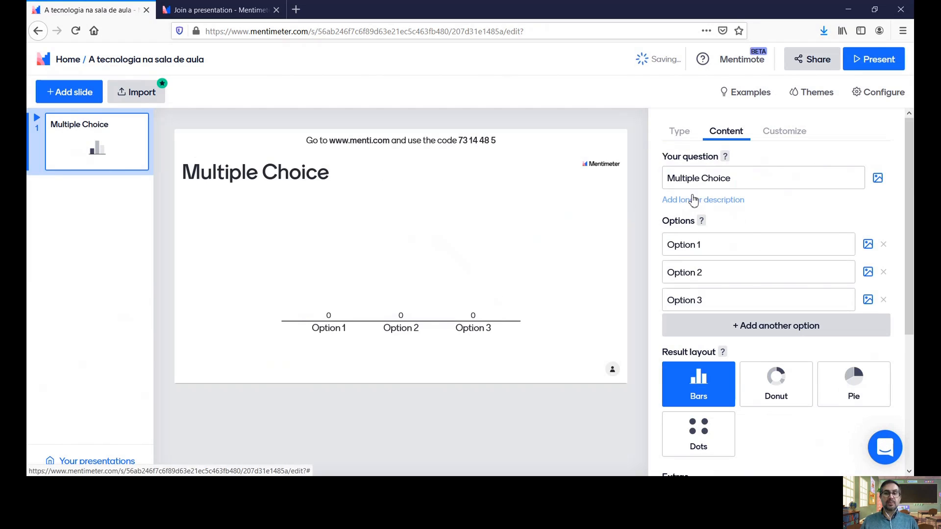
{"action": "left_click", "coordinate": [761, 181]}
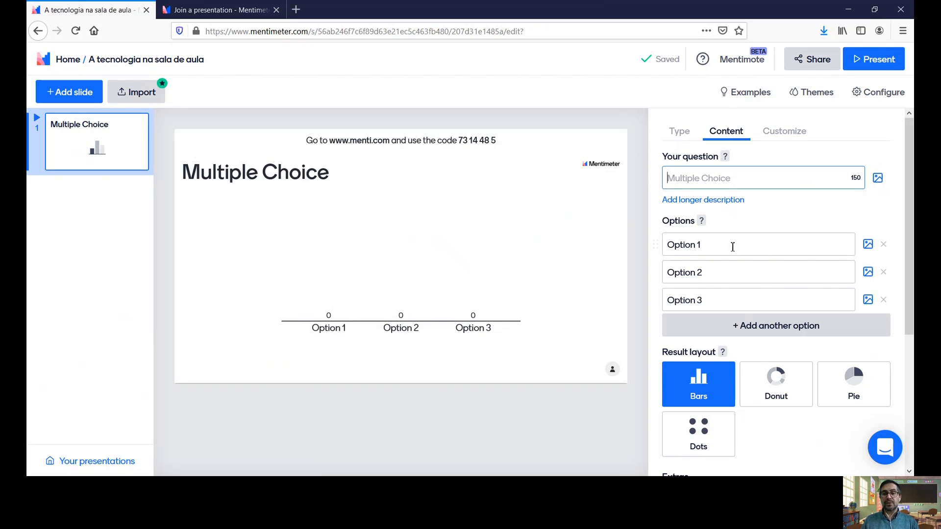
{"action": "scroll", "coordinate": [739, 259], "scroll_direction": "down", "scroll_amount": 3}
{"action": "left_click", "coordinate": [727, 250]}
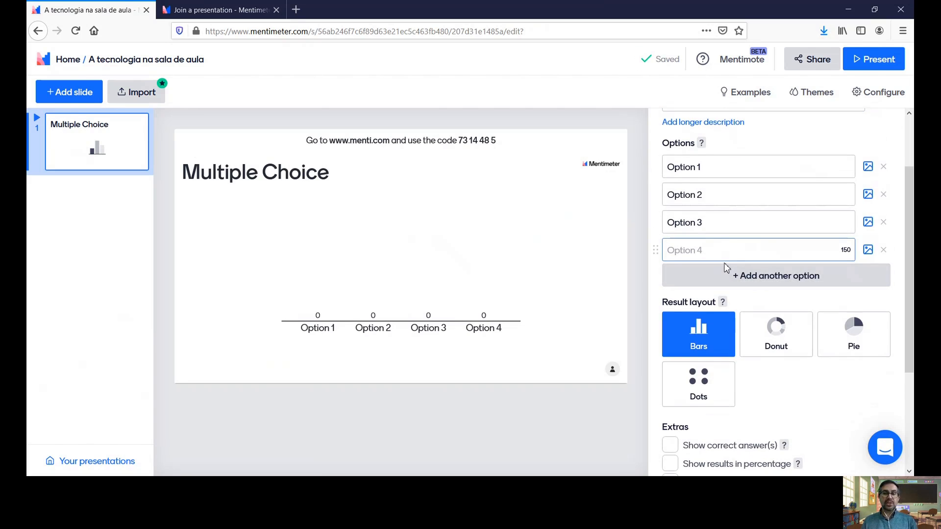
{"action": "scroll", "coordinate": [726, 267], "scroll_direction": "up", "scroll_amount": 3}
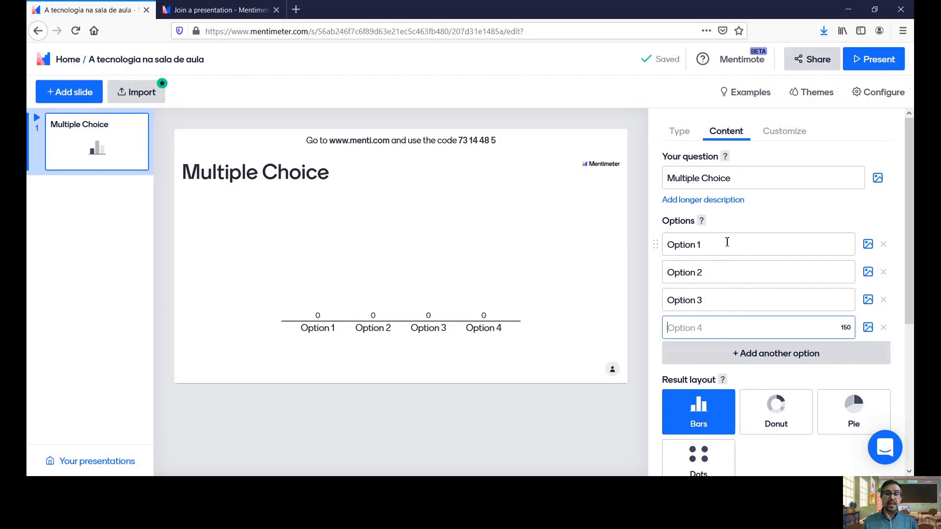
{"action": "left_click", "coordinate": [726, 243]}
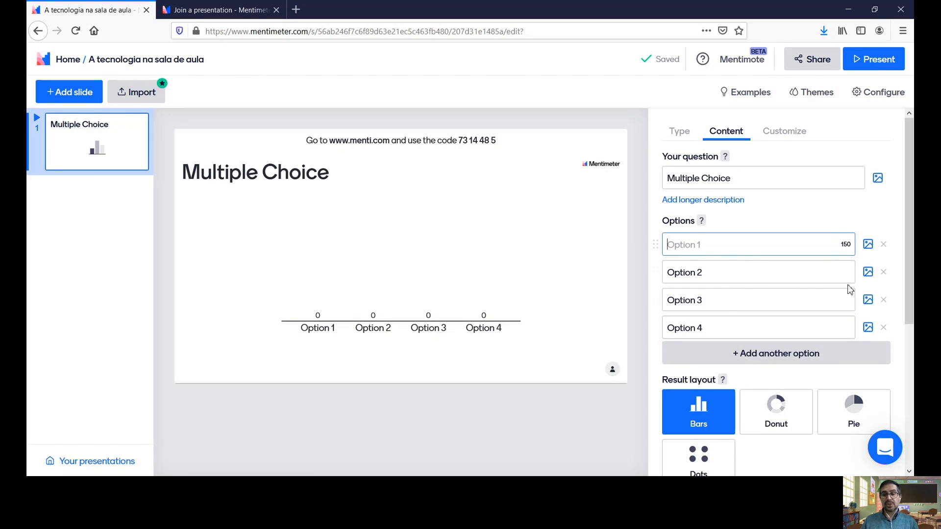
Try the Donut result layout for the multiple-choice question and set the layout to Pie.
{"action": "scroll", "coordinate": [813, 275], "scroll_direction": "down", "scroll_amount": 4}
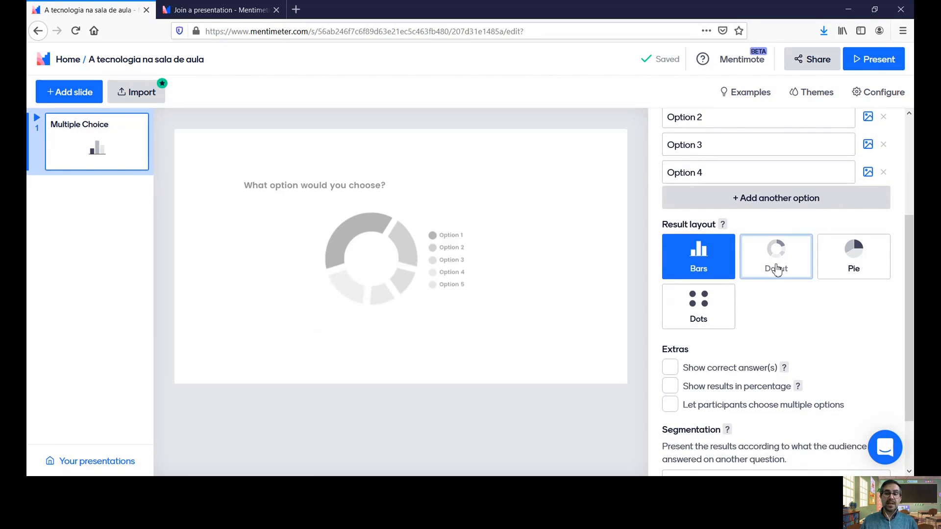
{"action": "left_click", "coordinate": [777, 269]}
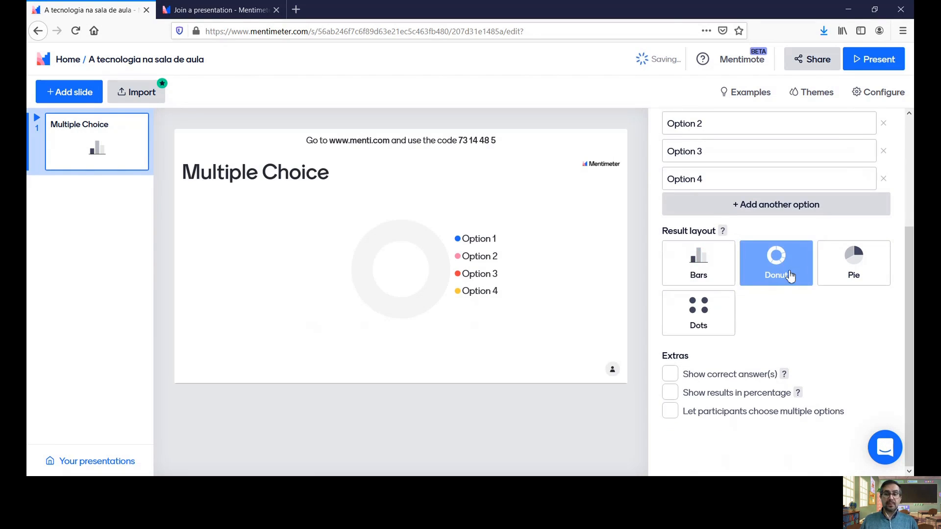
{"action": "left_click", "coordinate": [863, 270]}
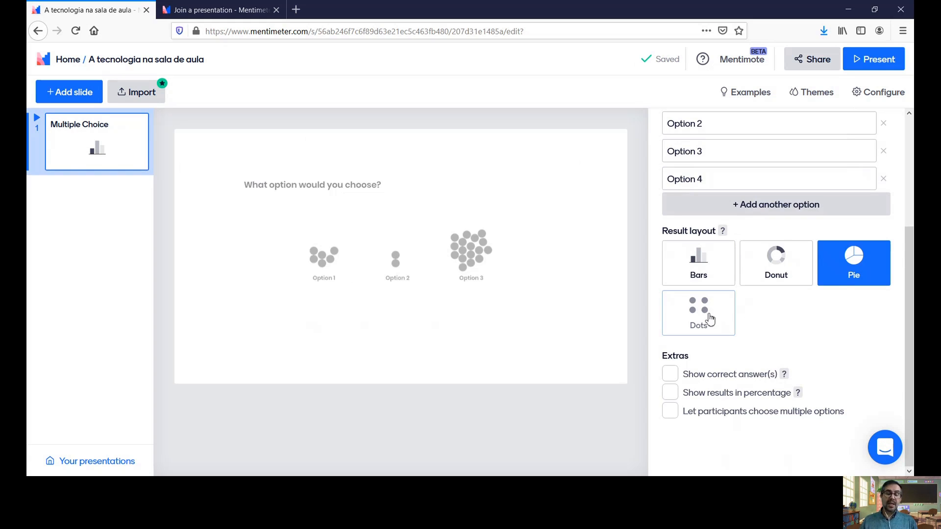
Turn on showing the correct answers for the multiple-choice question.
{"action": "left_click", "coordinate": [672, 375]}
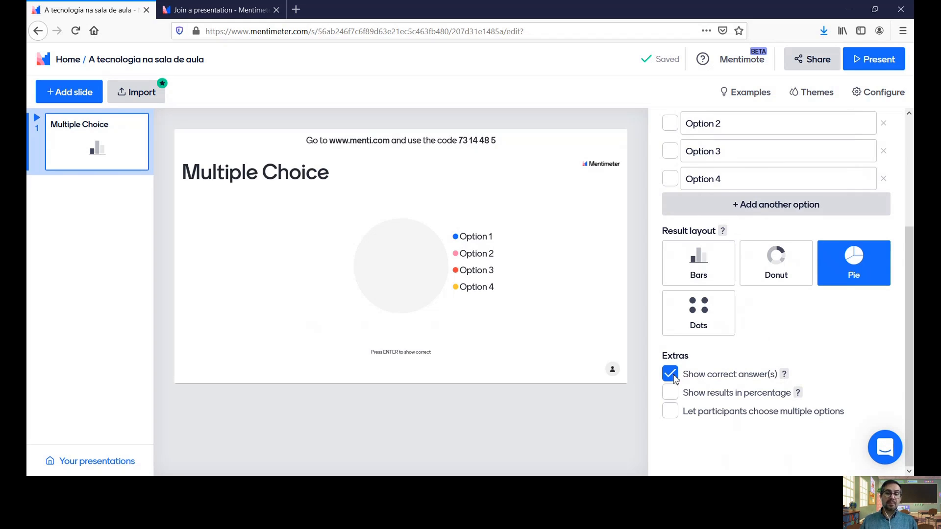
{"action": "scroll", "coordinate": [681, 366], "scroll_direction": "up", "scroll_amount": 2}
{"action": "scroll", "coordinate": [697, 366], "scroll_direction": "down", "scroll_amount": 2}
{"action": "scroll", "coordinate": [823, 390], "scroll_direction": "up", "scroll_amount": 2}
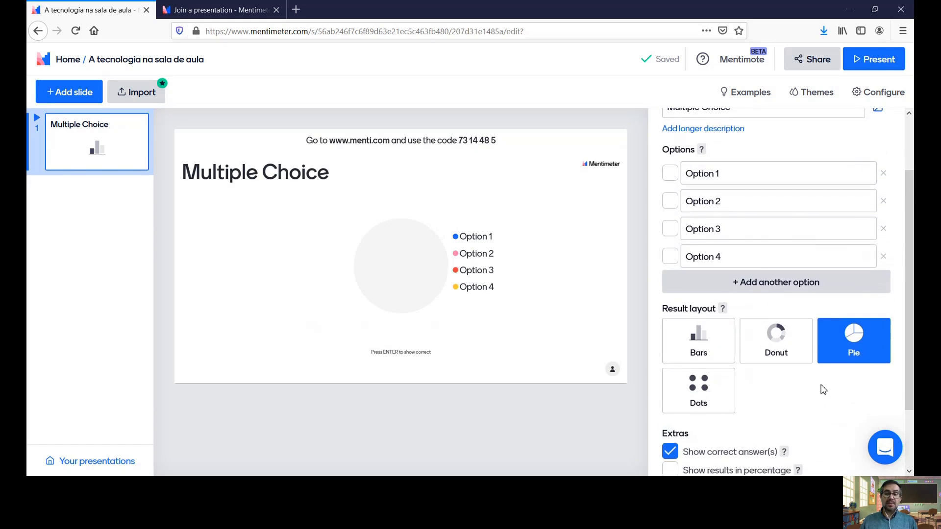
{"action": "scroll", "coordinate": [823, 389], "scroll_direction": "down", "scroll_amount": 2}
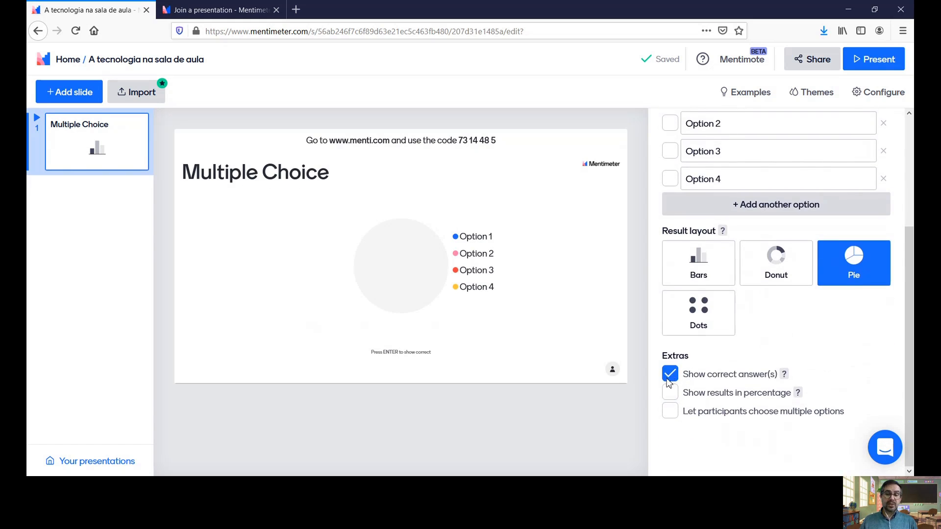
Try marking Options 1, 2 and 3 as correct answers and clear all the marks again.
{"action": "scroll", "coordinate": [695, 363], "scroll_direction": "up", "scroll_amount": 4}
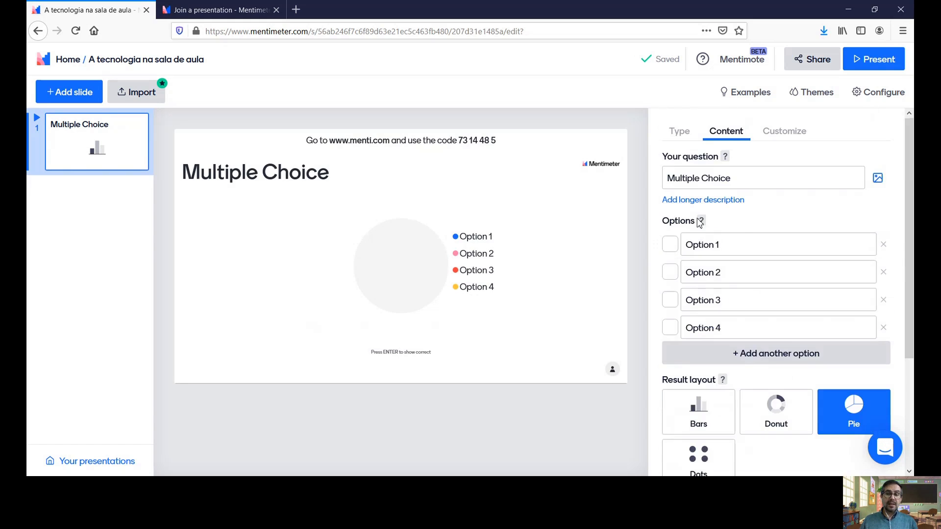
{"action": "left_click", "coordinate": [675, 246]}
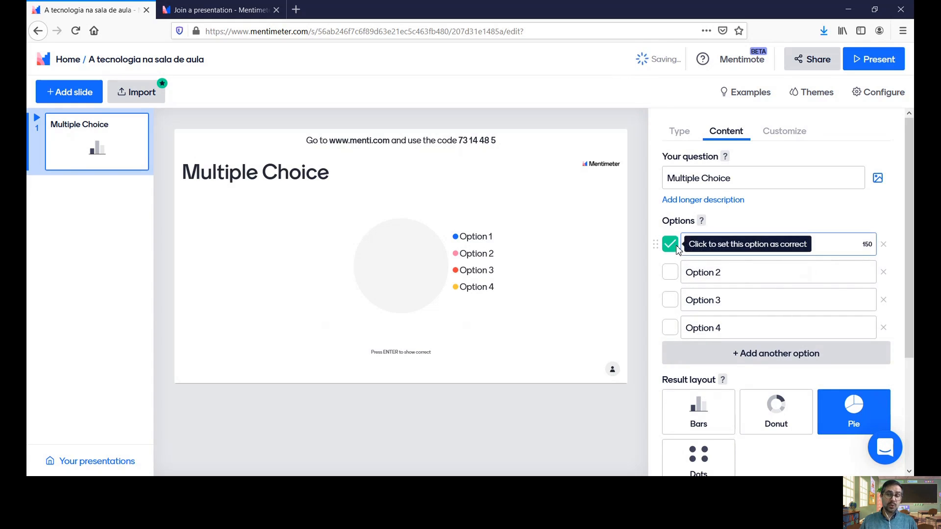
{"action": "left_click", "coordinate": [671, 273]}
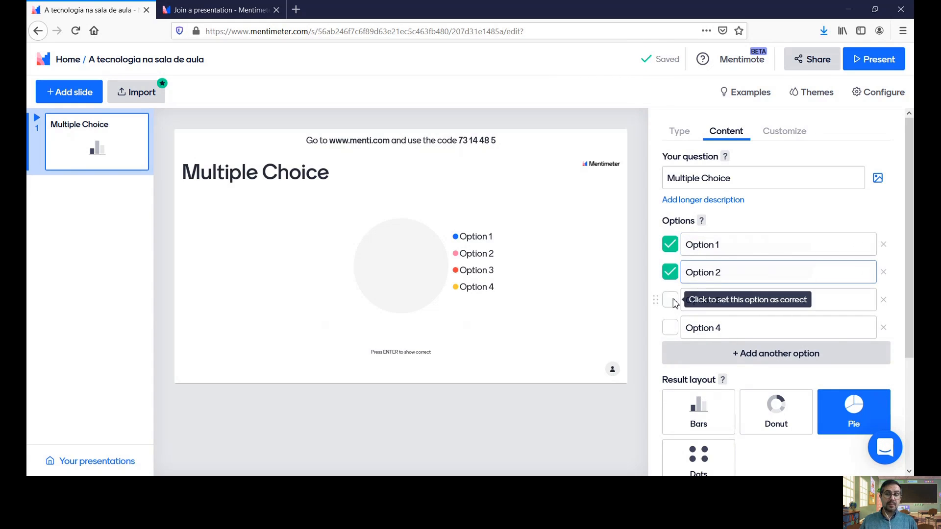
{"action": "left_click", "coordinate": [671, 300]}
{"action": "left_click", "coordinate": [670, 300]}
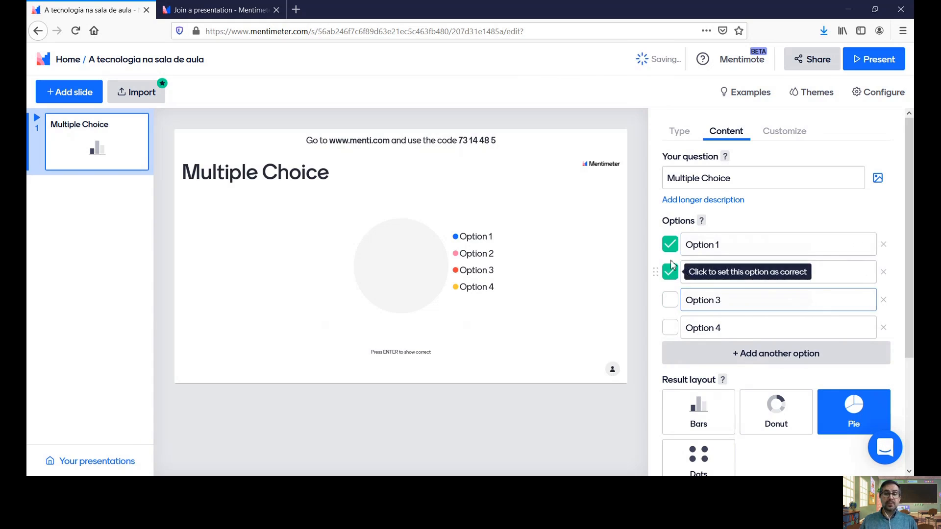
{"action": "left_click", "coordinate": [670, 273]}
{"action": "left_click", "coordinate": [670, 245]}
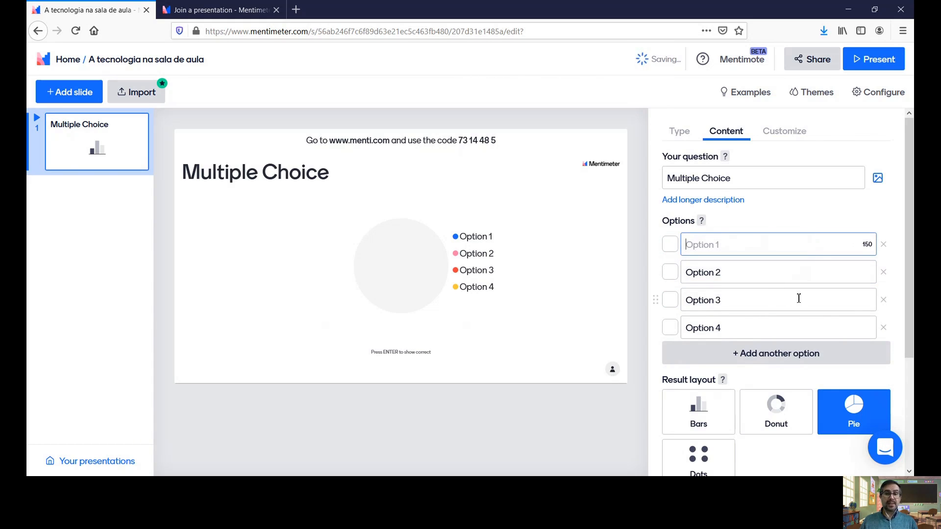
Turn on showing the multiple-choice question's results in percentage.
{"action": "scroll", "coordinate": [798, 299], "scroll_direction": "down", "scroll_amount": 3}
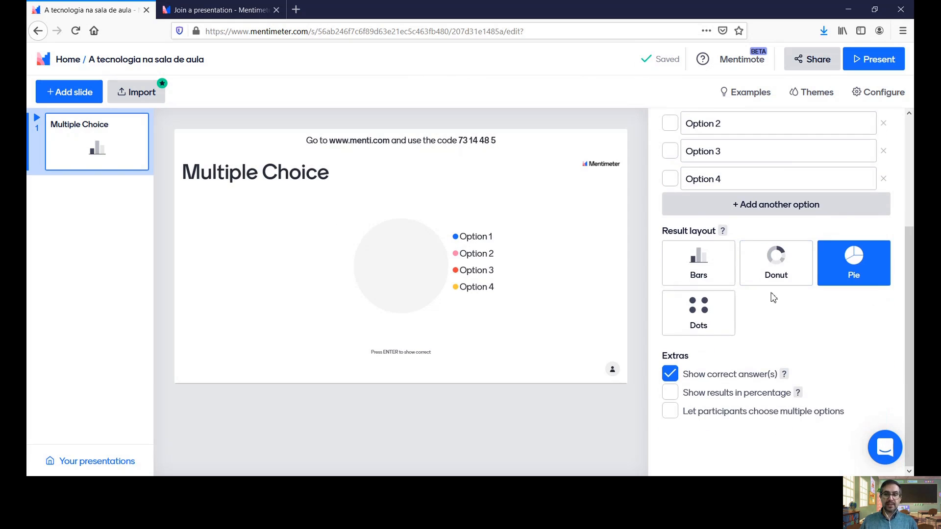
{"action": "left_click", "coordinate": [672, 395]}
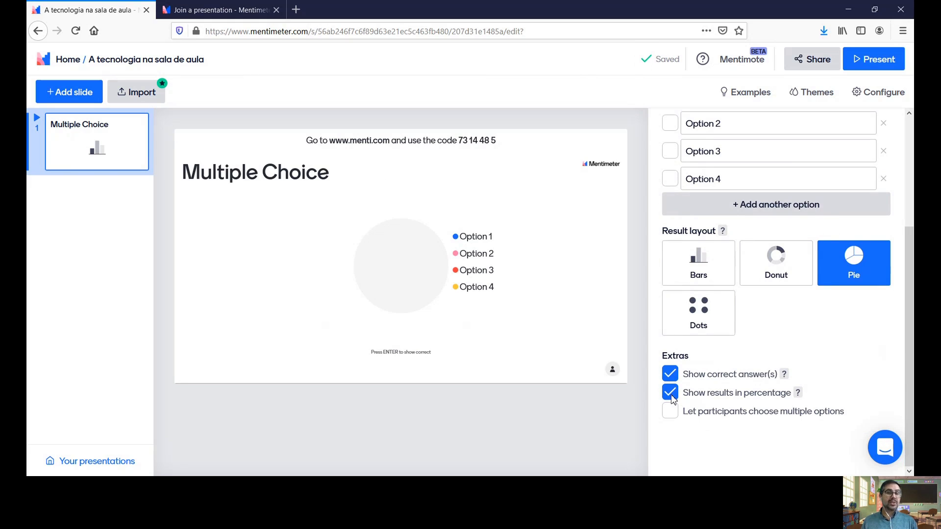
Try letting participants choose multiple options in the multiple-choice question and turn it off again.
{"action": "left_click", "coordinate": [670, 420]}
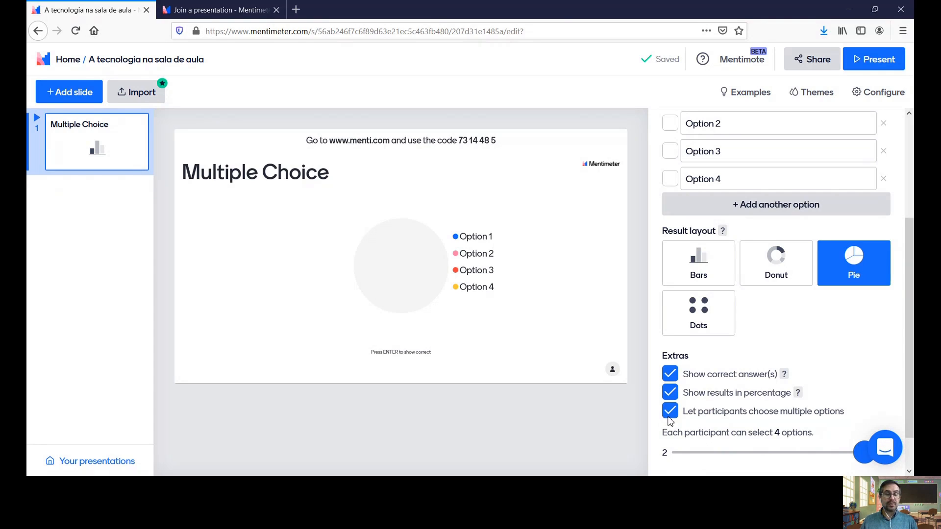
{"action": "left_click", "coordinate": [669, 414]}
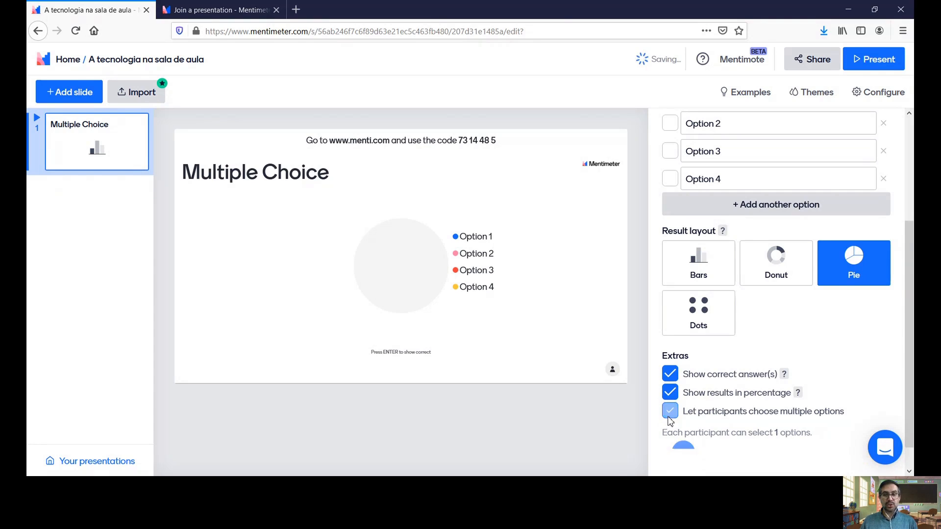
Close voting on the multiple-choice slide.
{"action": "scroll", "coordinate": [668, 419], "scroll_direction": "up", "scroll_amount": 5}
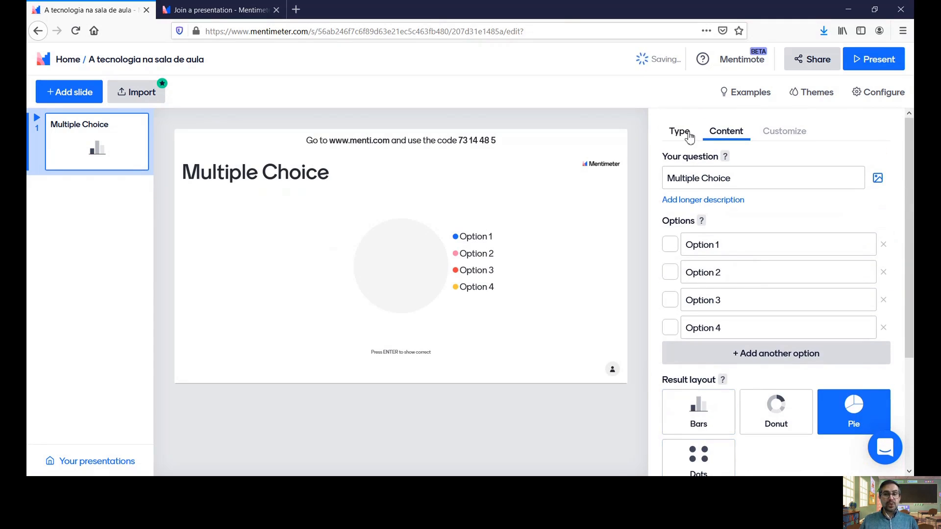
{"action": "left_click", "coordinate": [792, 140]}
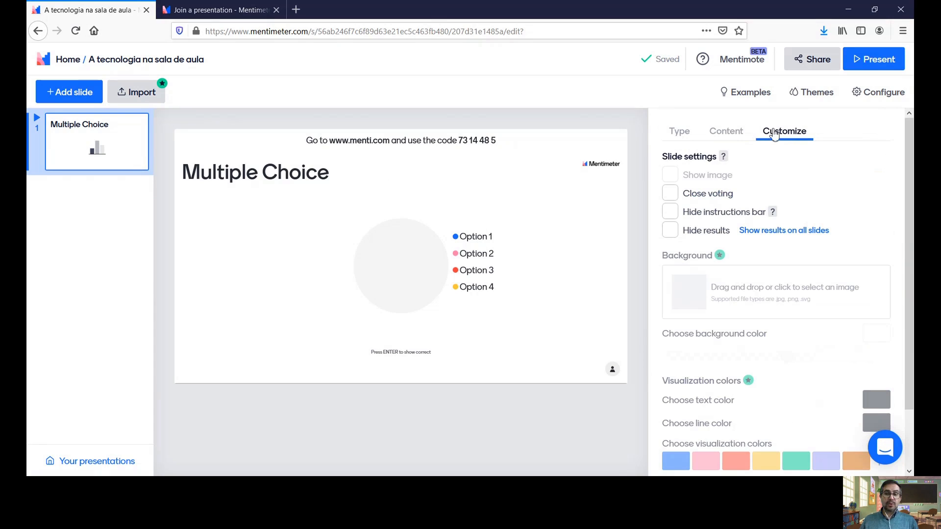
{"action": "left_click", "coordinate": [673, 195]}
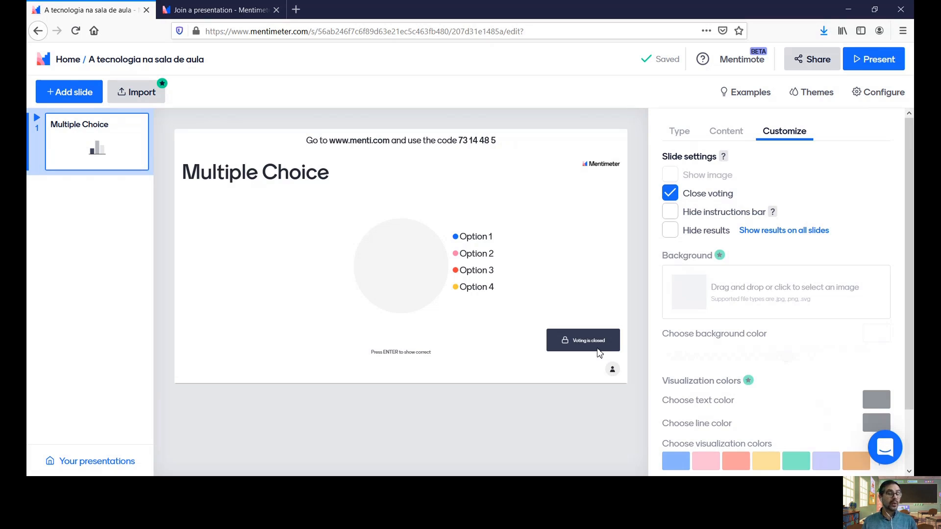
Try hiding the instructions bar and the results on the multiple-choice slide, turning each one off again.
{"action": "left_click", "coordinate": [670, 212]}
{"action": "left_click", "coordinate": [669, 212]}
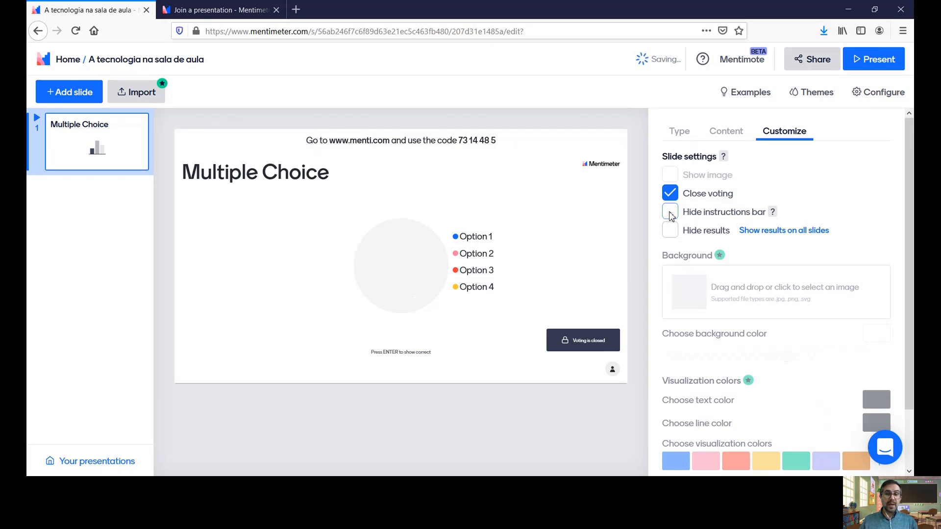
{"action": "left_click", "coordinate": [669, 212]}
{"action": "left_click", "coordinate": [669, 211]}
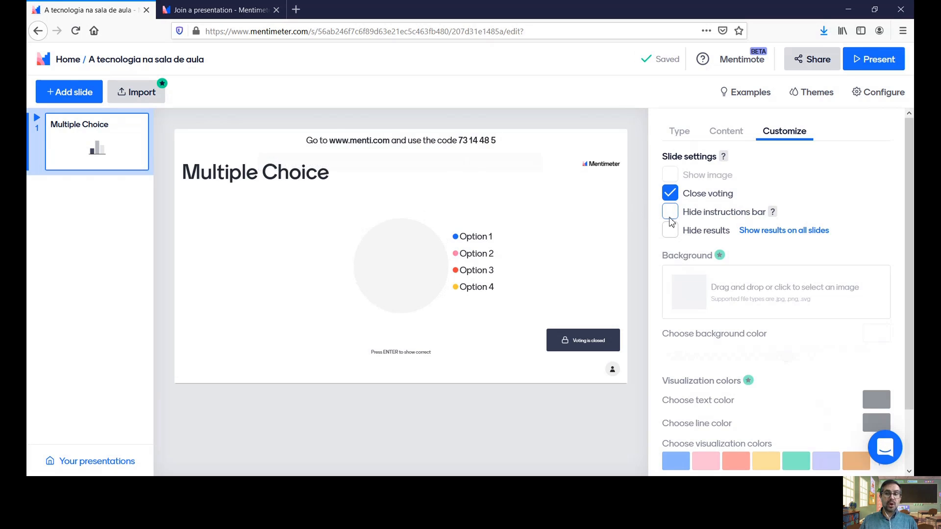
{"action": "left_click", "coordinate": [670, 214]}
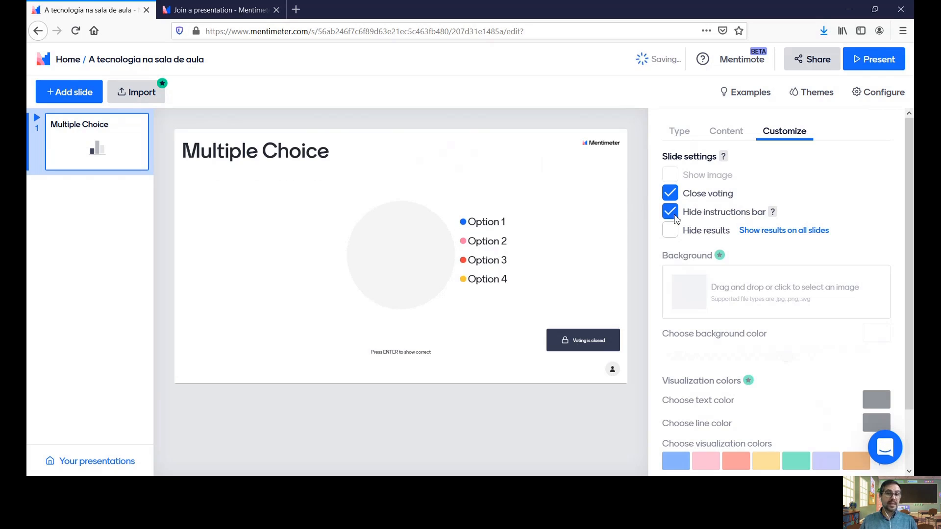
{"action": "left_click", "coordinate": [674, 218]}
{"action": "left_click", "coordinate": [671, 233]}
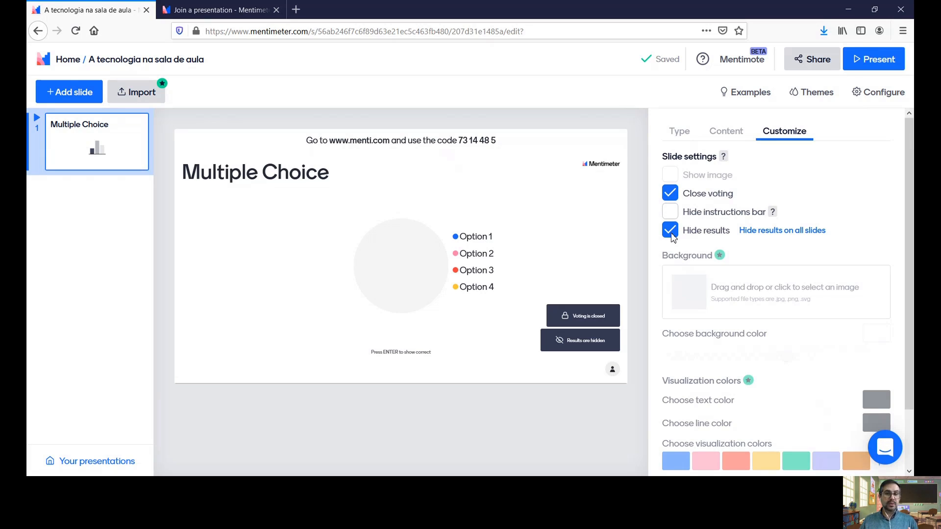
{"action": "left_click", "coordinate": [671, 235]}
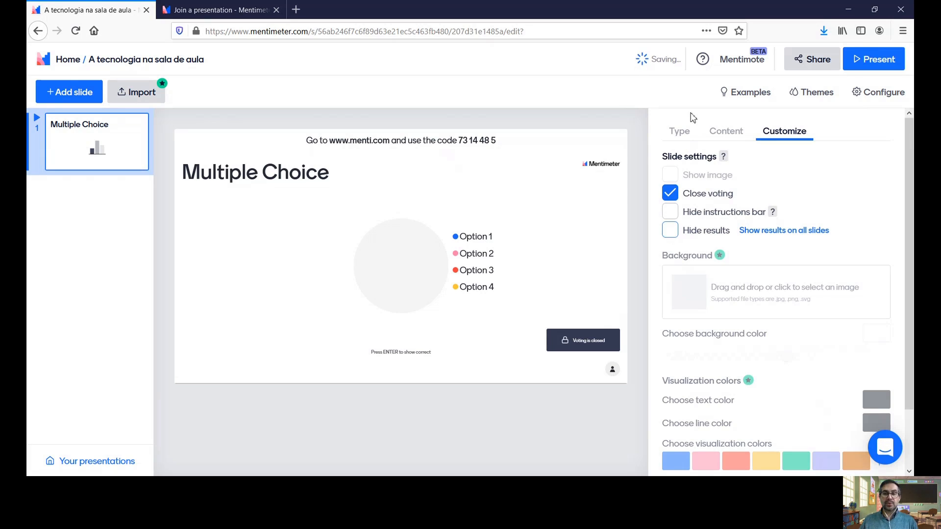
Change the slide to a Word Cloud and set its question to "O que você acha da tecnologia na sala de aula?".
{"action": "left_click", "coordinate": [684, 134]}
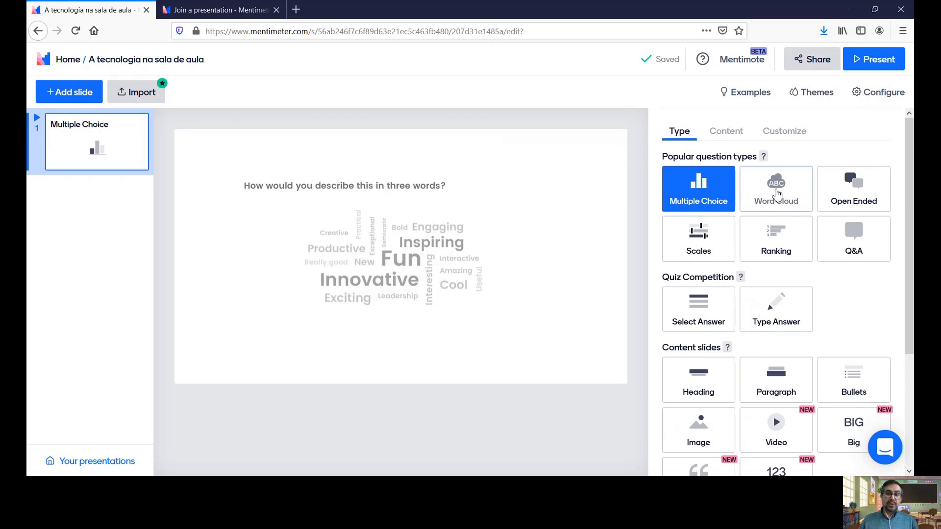
{"action": "left_click", "coordinate": [776, 194]}
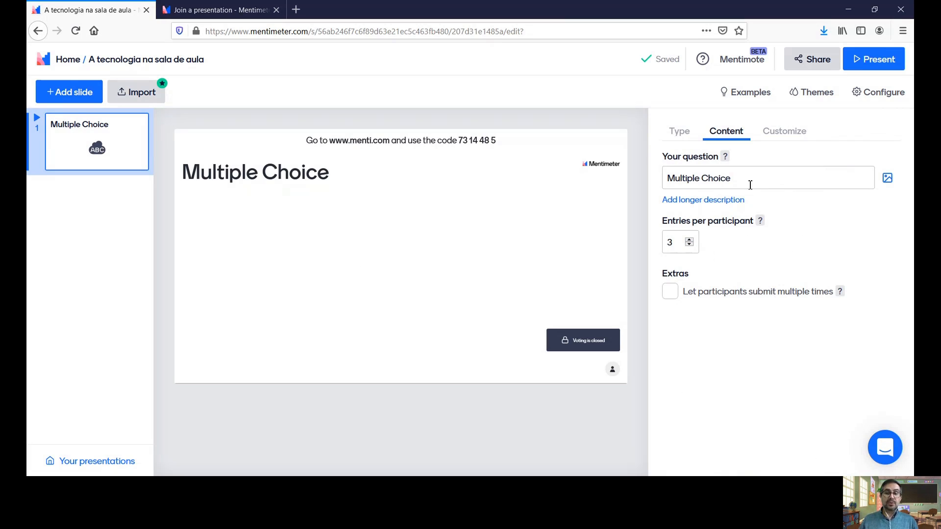
{"action": "left_click_drag", "start_coordinate": [749, 181], "coordinate": [663, 183]}
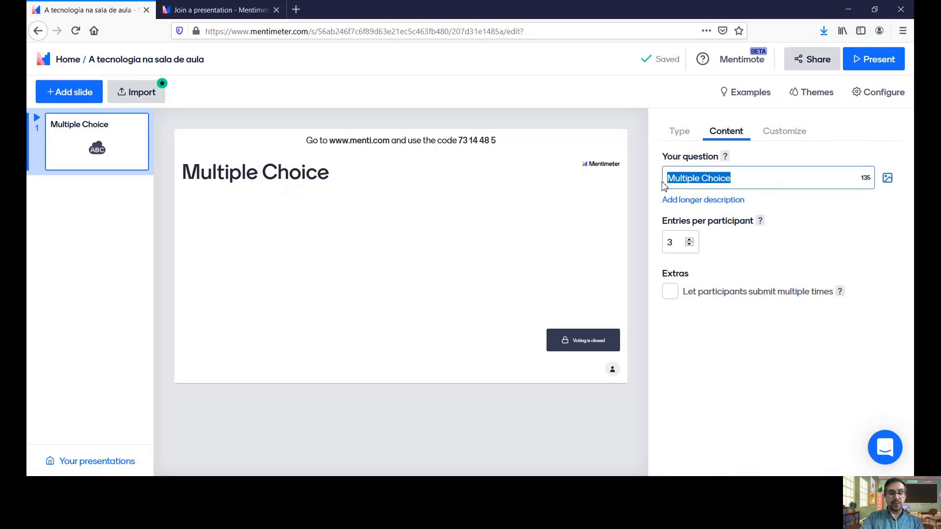
{"action": "type", "text": "O que você"}
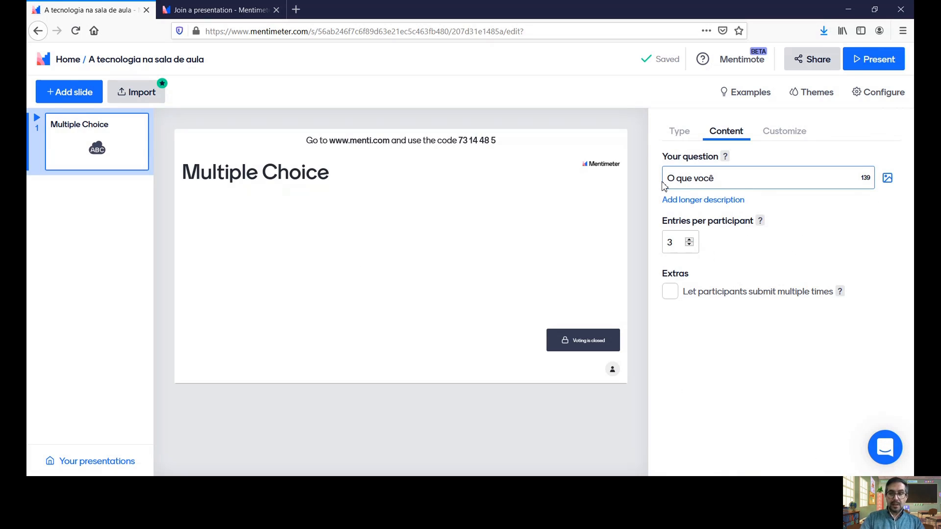
{"action": "type", "text": " acha da"}
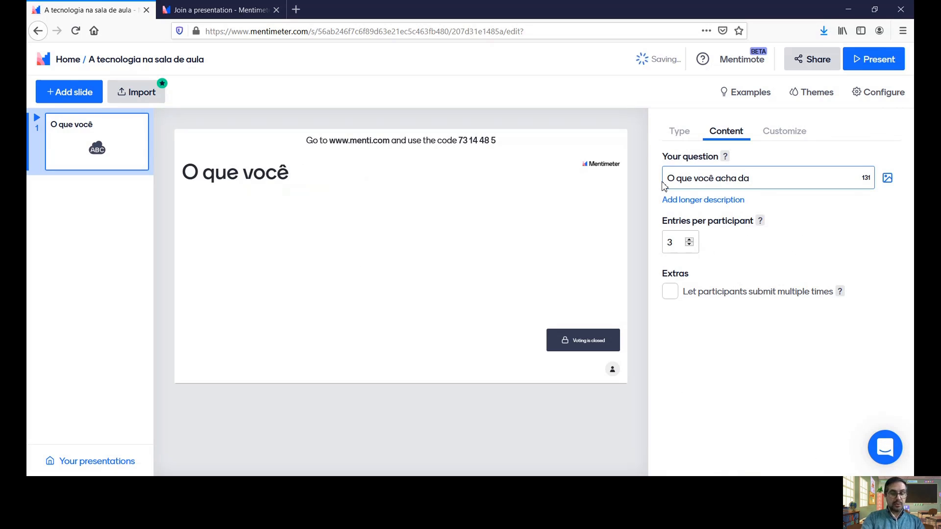
{"action": "type", "text": " tecn"}
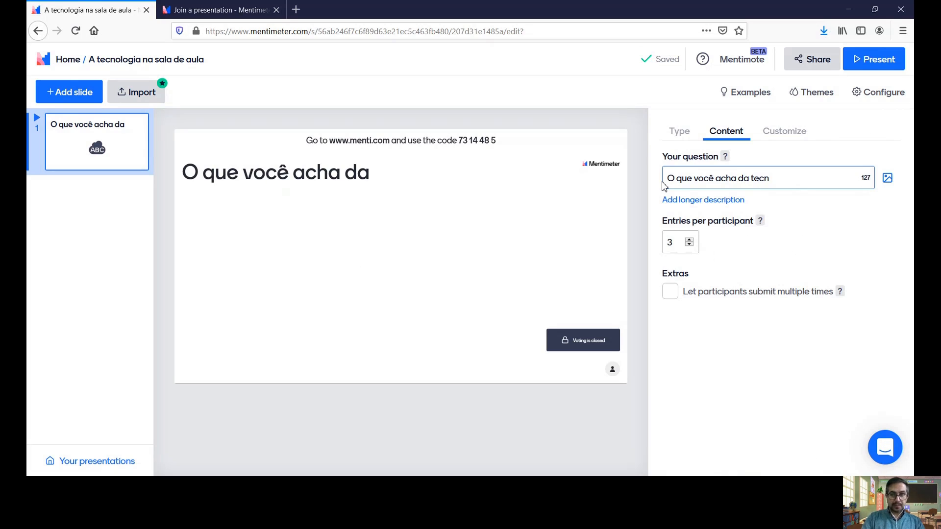
{"action": "type", "text": "ologia na sa"}
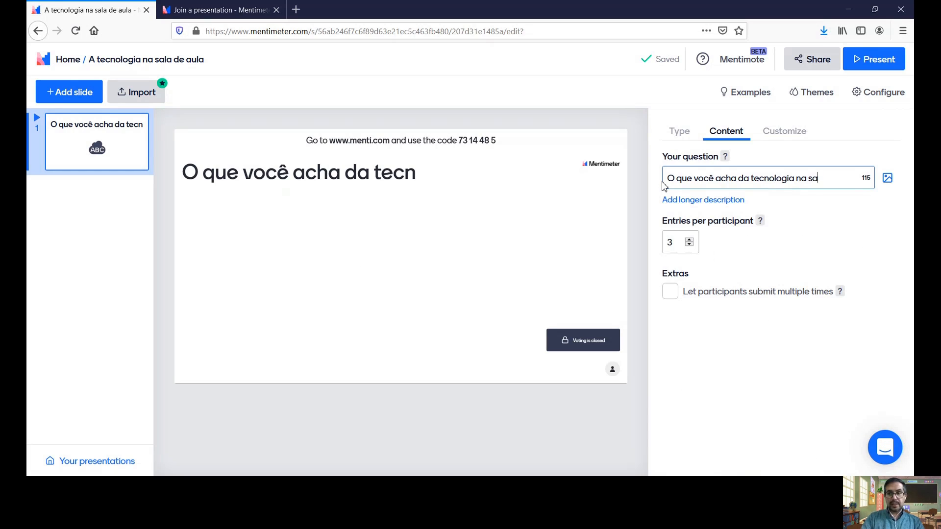
{"action": "type", "text": "la de aula"}
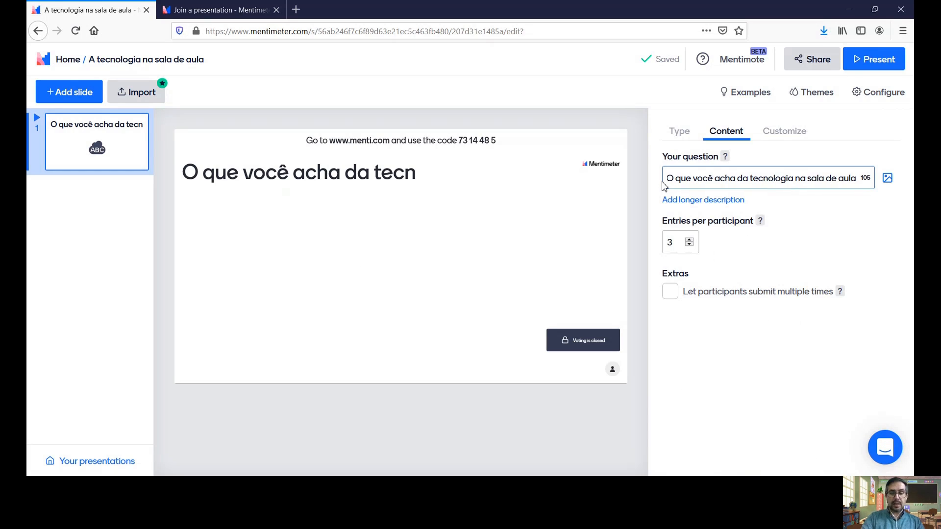
{"action": "type", "text": "?"}
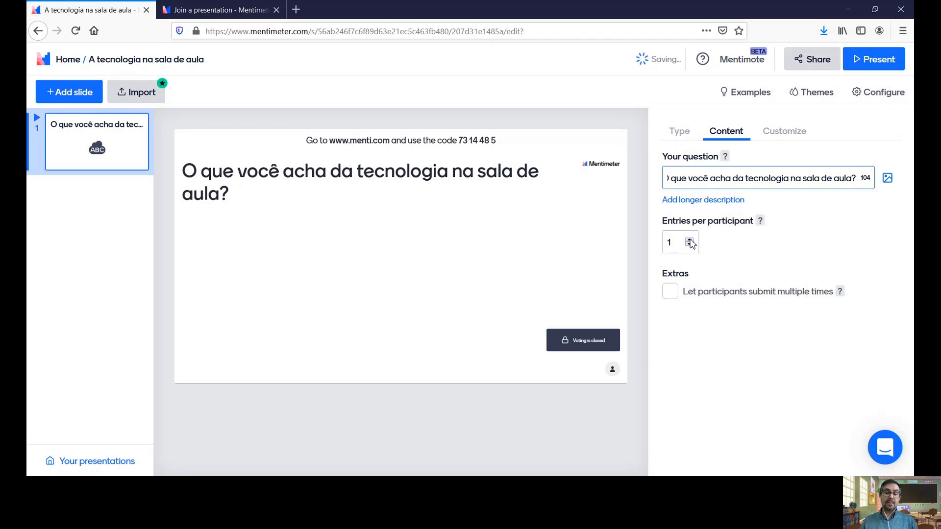
Set the entries per participant to 3 and try letting participants submit multiple times, turning that off again.
{"action": "left_click", "coordinate": [689, 241]}
{"action": "left_click", "coordinate": [689, 241]}
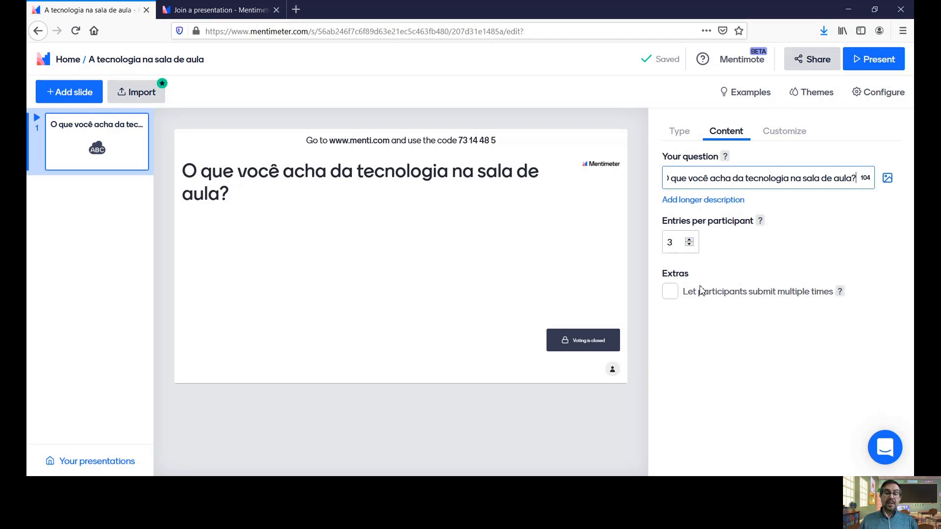
{"action": "left_click", "coordinate": [670, 292]}
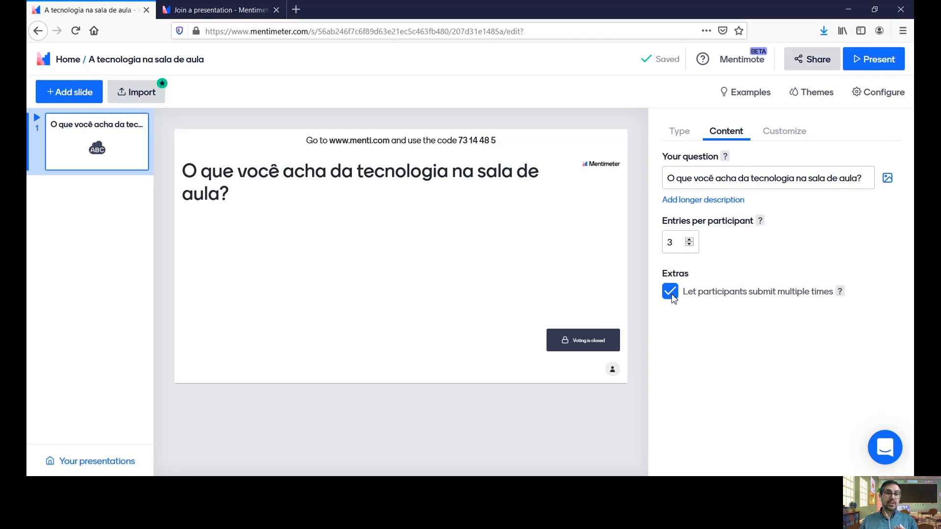
{"action": "left_click", "coordinate": [671, 296]}
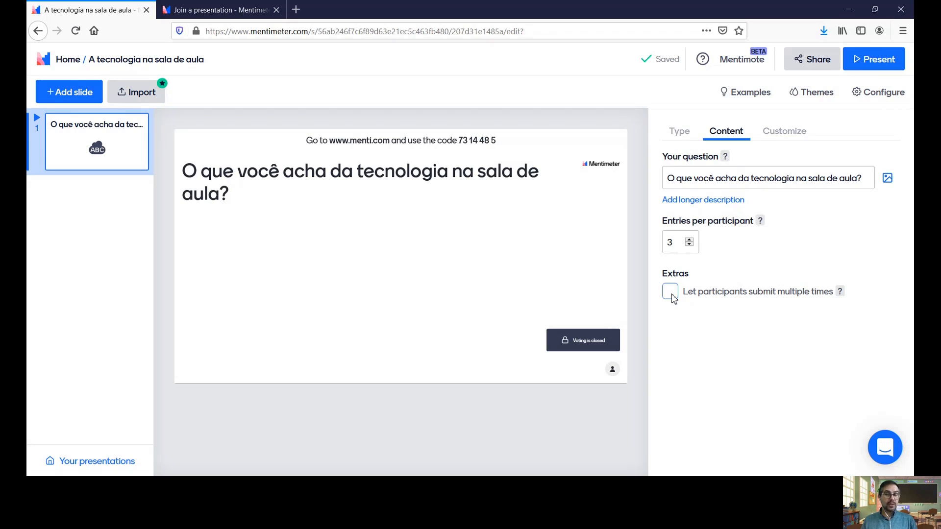
Reopen voting on the word cloud slide.
{"action": "left_click", "coordinate": [784, 132]}
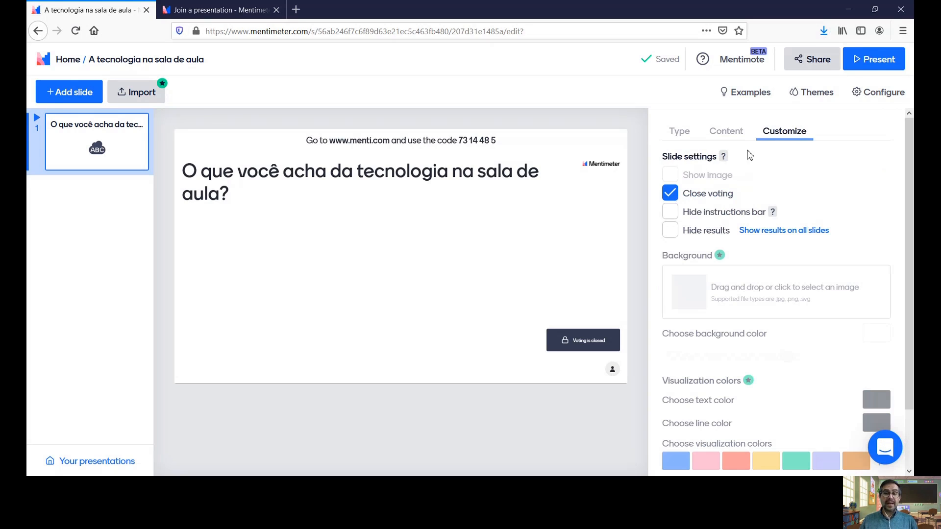
{"action": "left_click", "coordinate": [672, 198]}
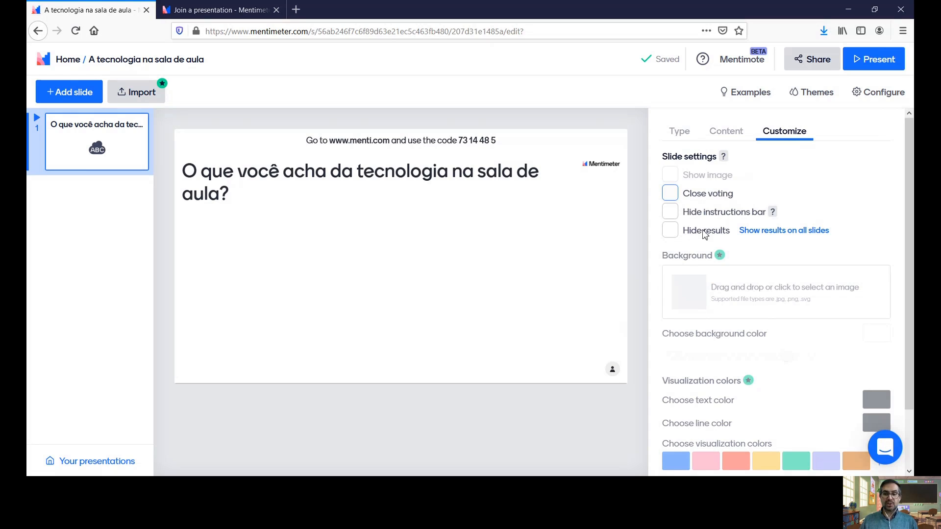
Try closing voting and hiding the instructions bar and results on the word cloud slide, and clear all three settings.
{"action": "left_click", "coordinate": [670, 194]}
{"action": "left_click", "coordinate": [674, 215]}
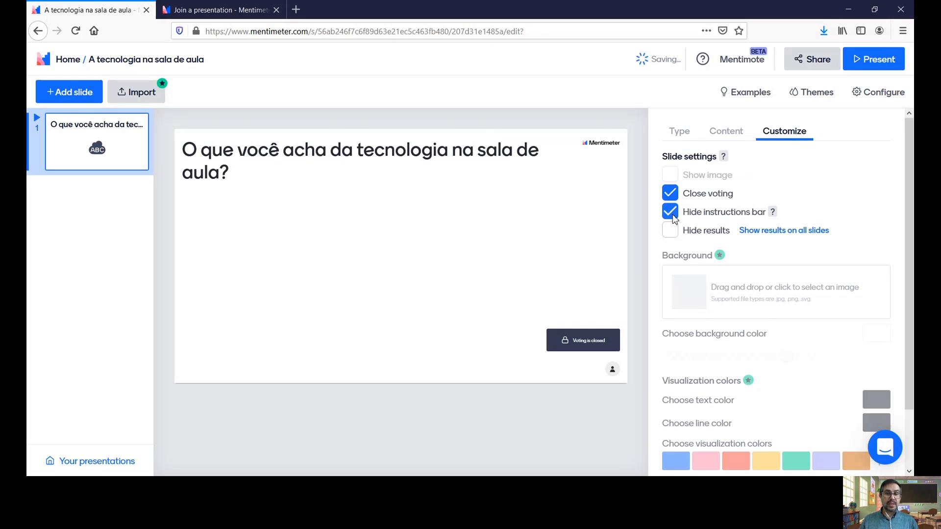
{"action": "left_click", "coordinate": [670, 232]}
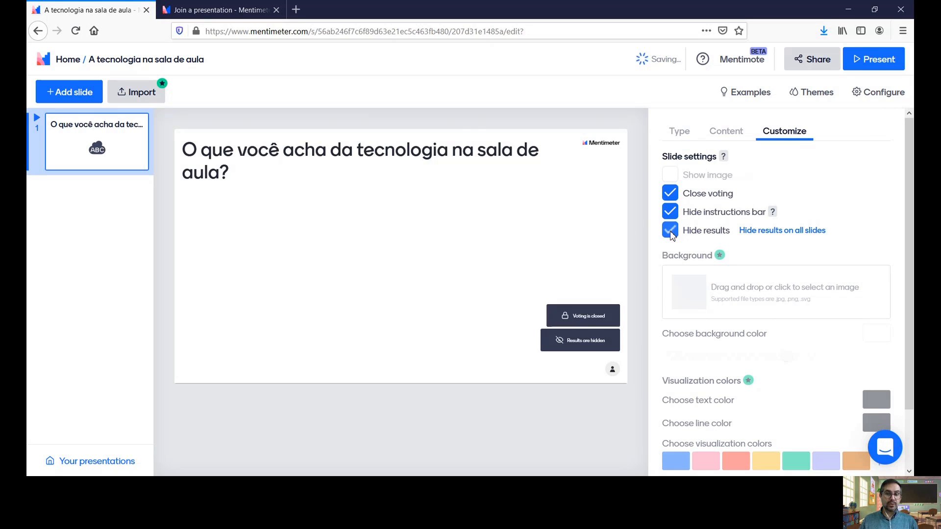
{"action": "left_click", "coordinate": [670, 231]}
{"action": "left_click", "coordinate": [669, 212]}
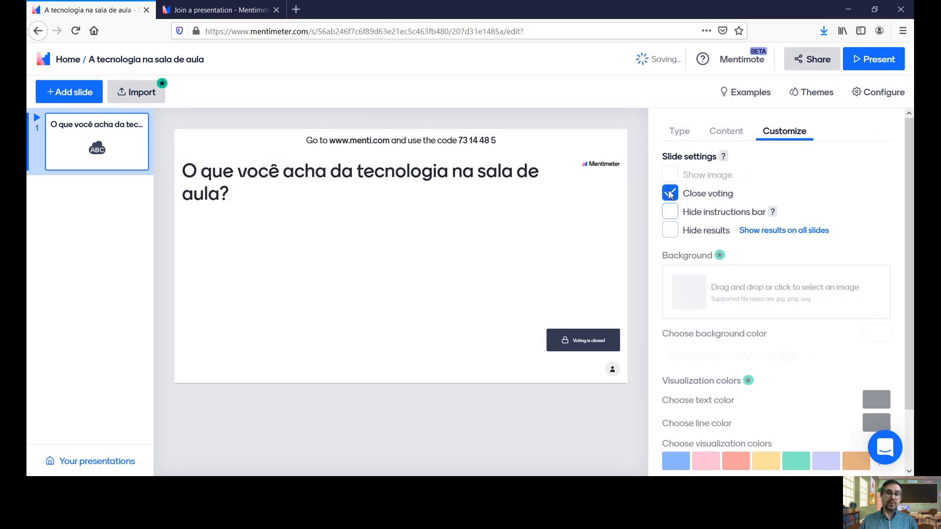
{"action": "left_click", "coordinate": [669, 194]}
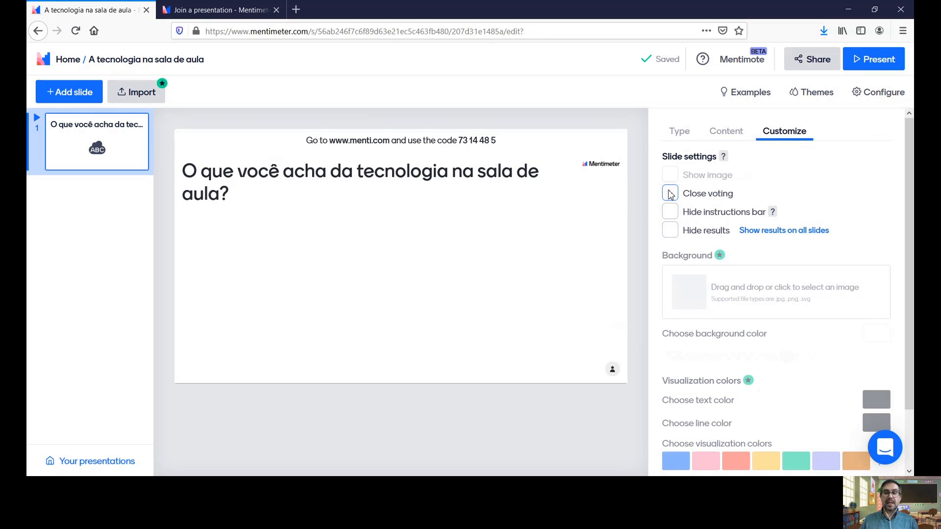
Change the slide's question type from Word Cloud to Open Ended.
{"action": "left_click", "coordinate": [683, 135]}
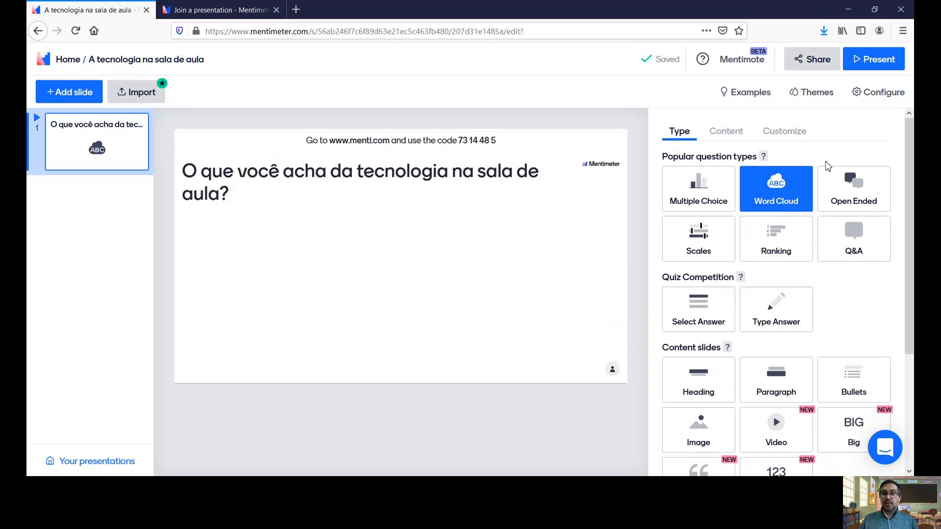
{"action": "left_click", "coordinate": [851, 186]}
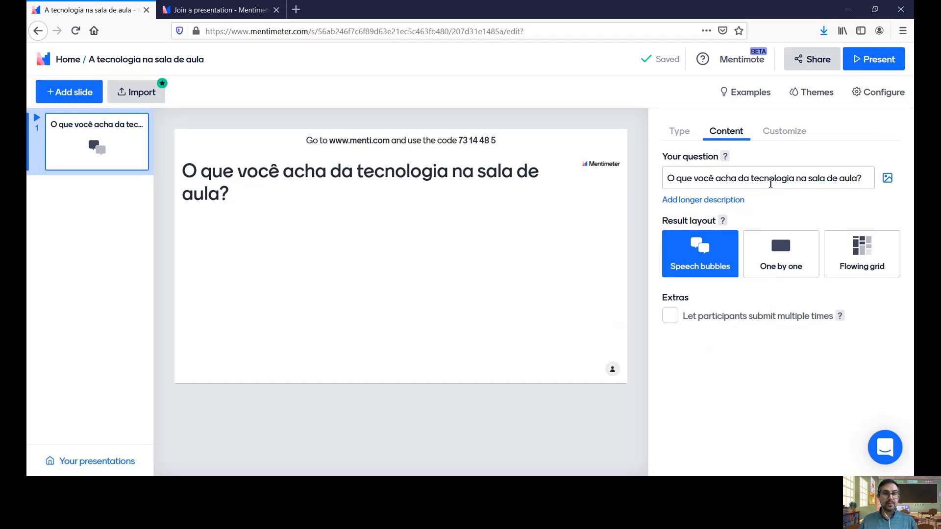
Try the One by one and Flowing grid result layouts for the open-ended question and return to Speech bubbles.
{"action": "mouse_move", "coordinate": [704, 252]}
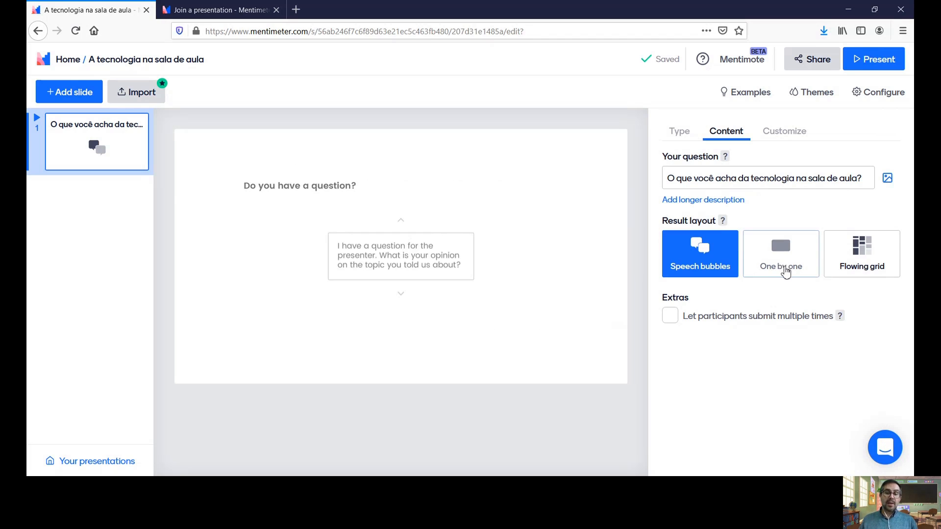
{"action": "left_click", "coordinate": [785, 271]}
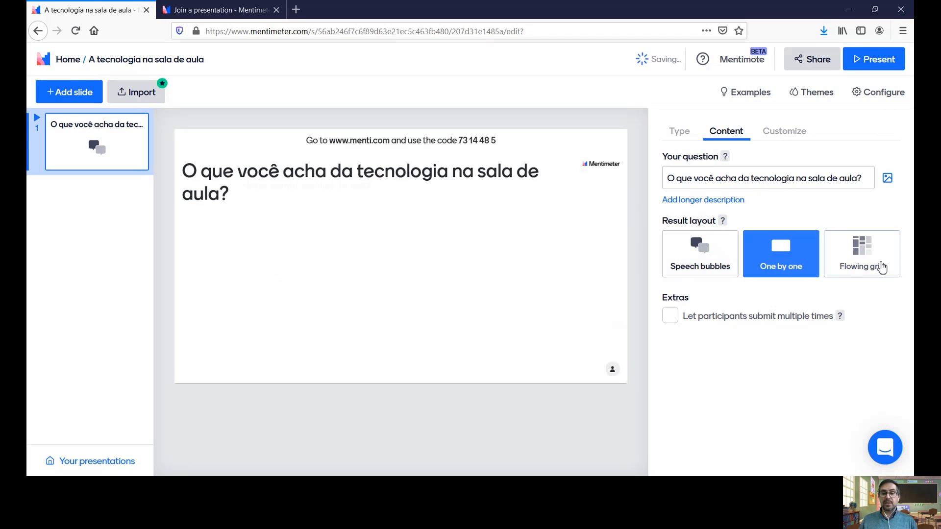
{"action": "left_click", "coordinate": [882, 267]}
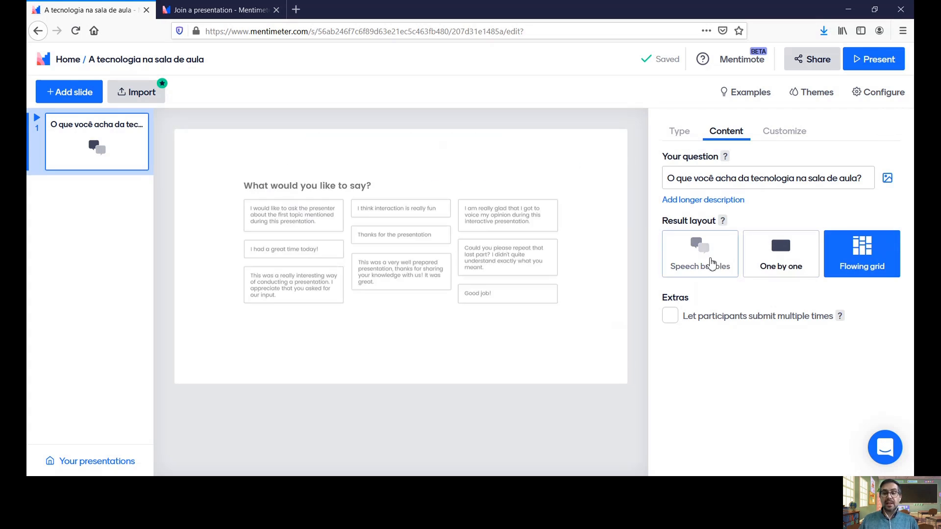
{"action": "left_click", "coordinate": [699, 270]}
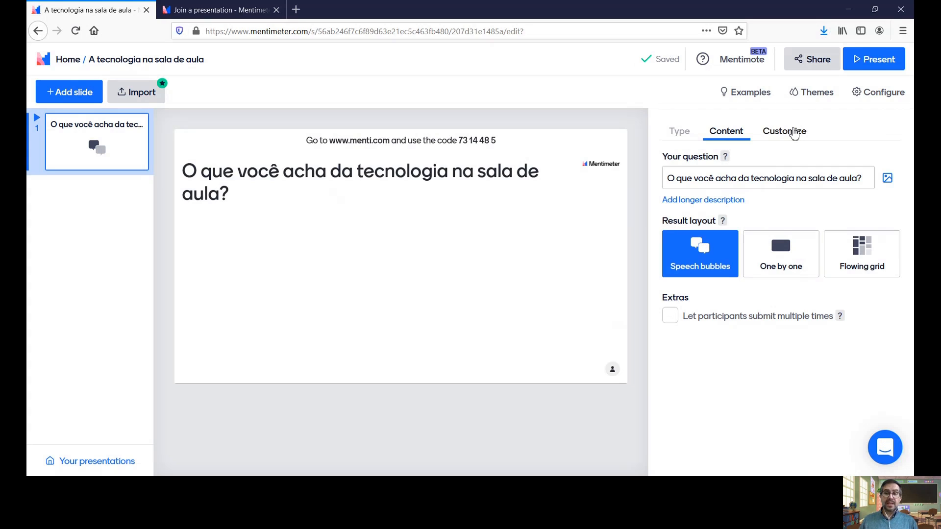
Look over the open-ended slide's settings and change the slide's question type to Scales.
{"action": "left_click", "coordinate": [794, 134]}
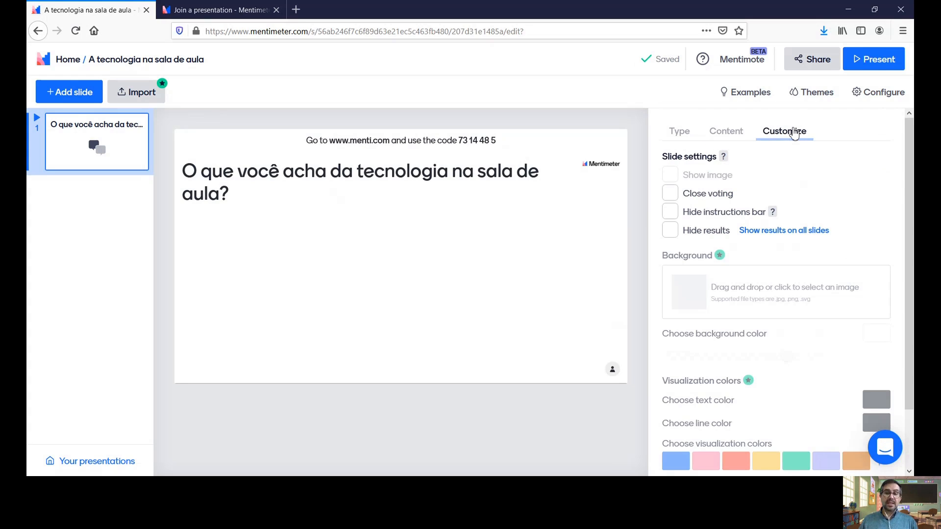
{"action": "left_click", "coordinate": [679, 133]}
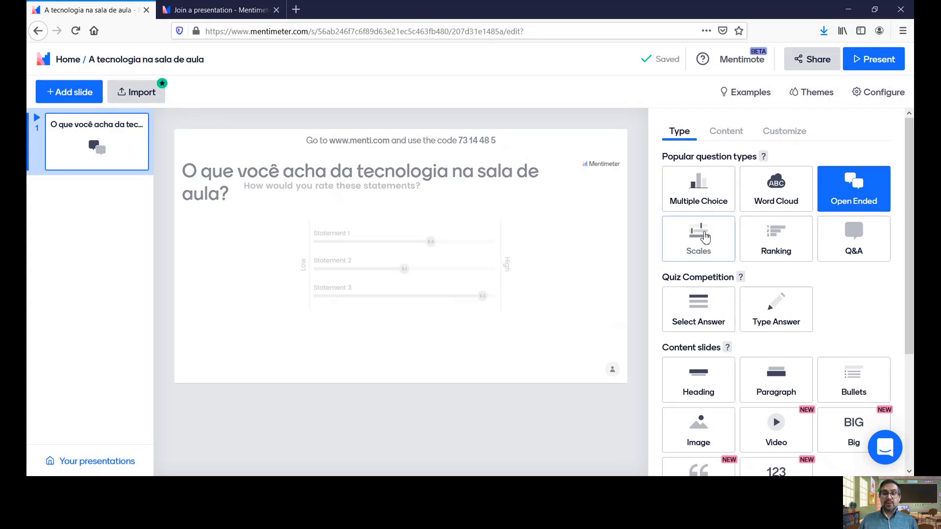
{"action": "left_click", "coordinate": [704, 237]}
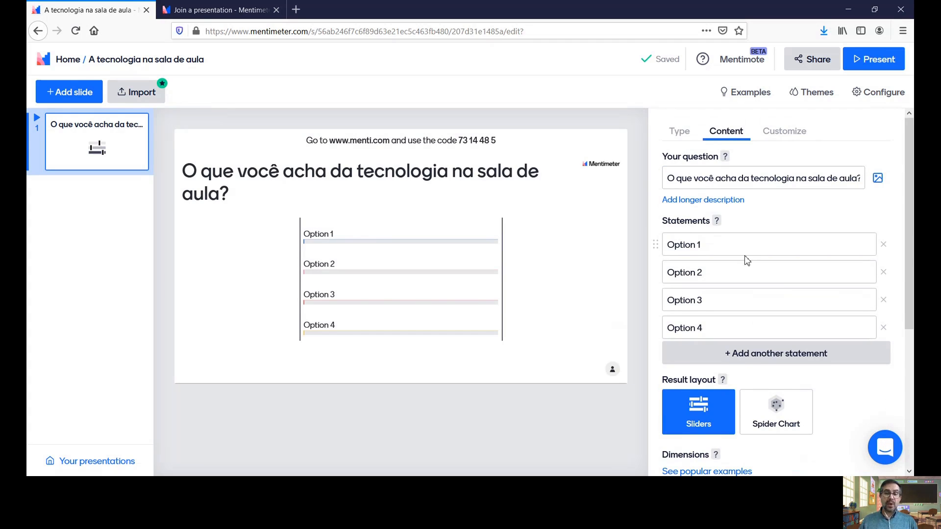
Review the scales statements, dimensions and extras, and set the result layout to Spider Chart.
{"action": "scroll", "coordinate": [743, 258], "scroll_direction": "down", "scroll_amount": 3}
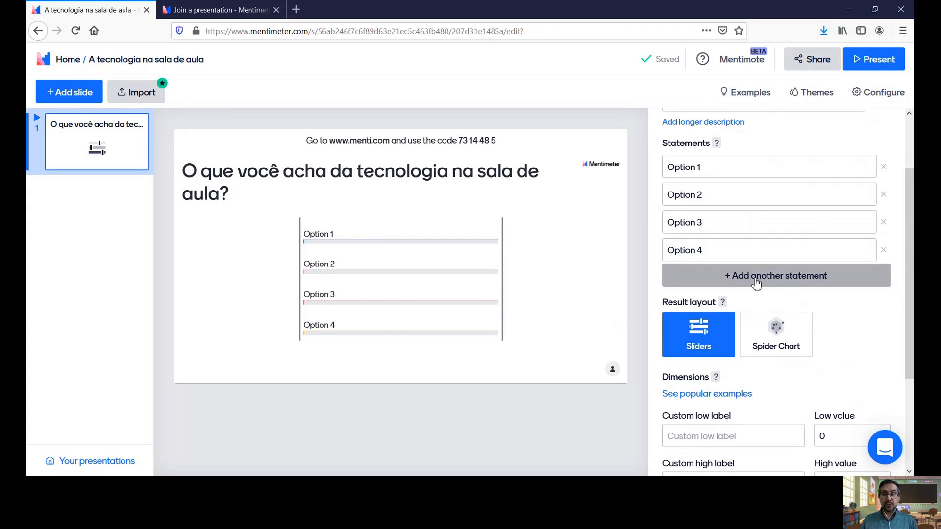
{"action": "scroll", "coordinate": [765, 277], "scroll_direction": "down", "scroll_amount": 3}
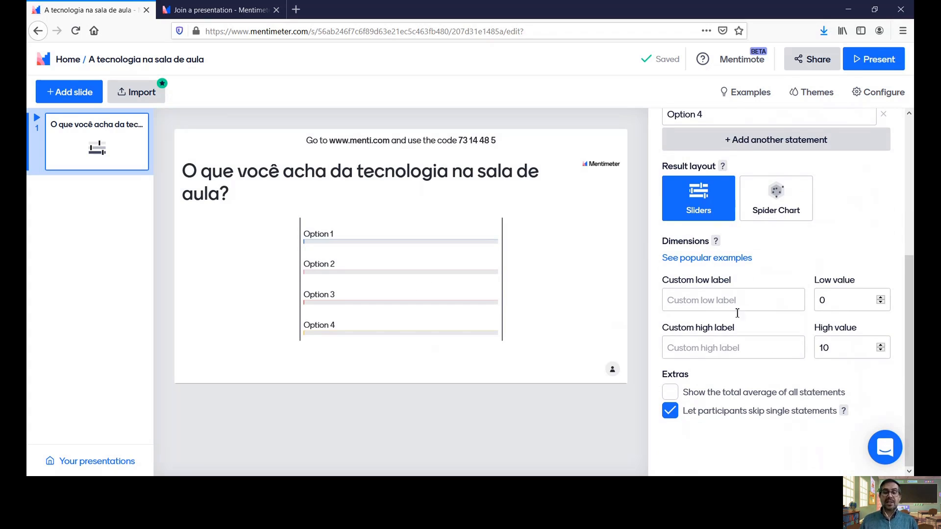
{"action": "scroll", "coordinate": [791, 356], "scroll_direction": "up", "scroll_amount": 5}
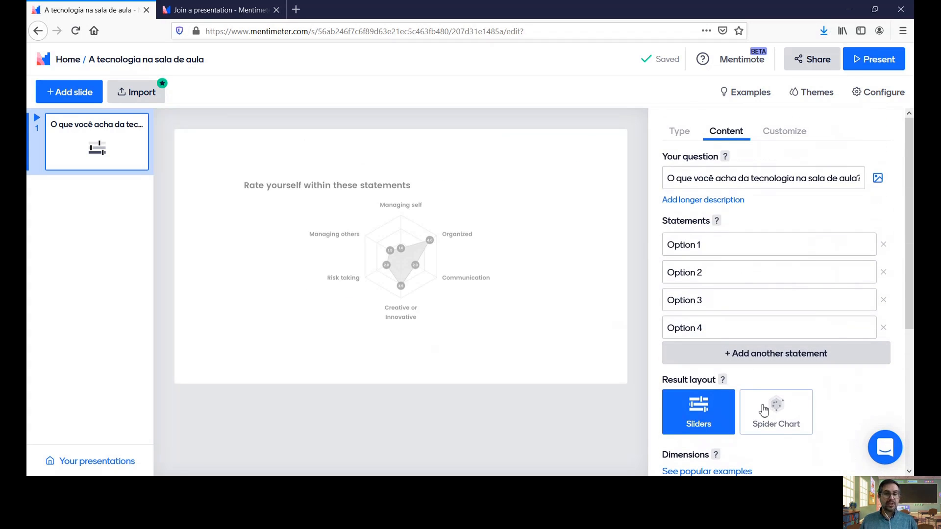
{"action": "scroll", "coordinate": [728, 409], "scroll_direction": "down", "scroll_amount": 2}
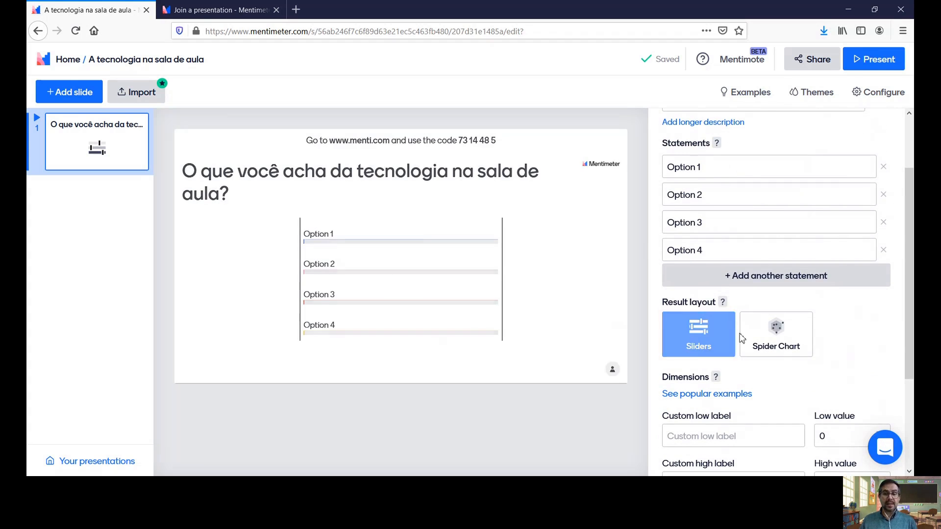
{"action": "left_click", "coordinate": [773, 339]}
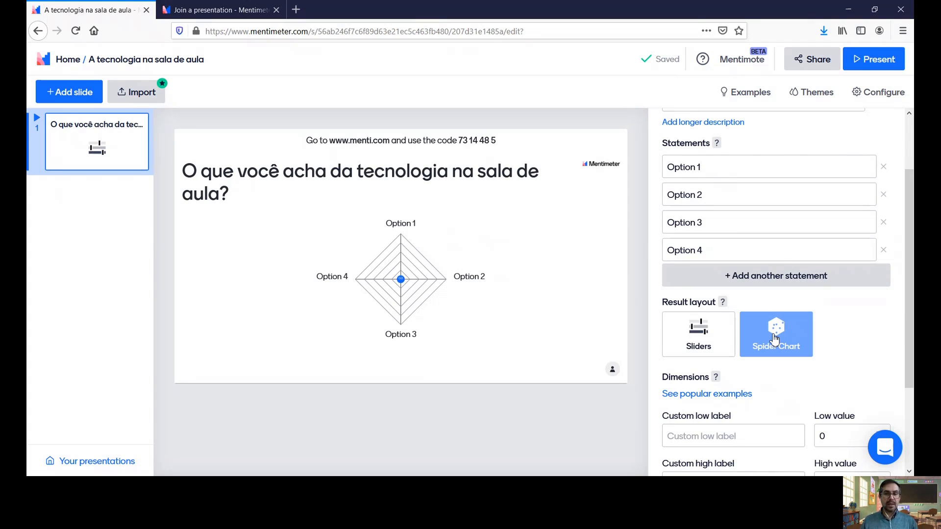
Change the slide's question type to Ranking and add a fifth, blank item to the list.
{"action": "scroll", "coordinate": [774, 338], "scroll_direction": "up", "scroll_amount": 2}
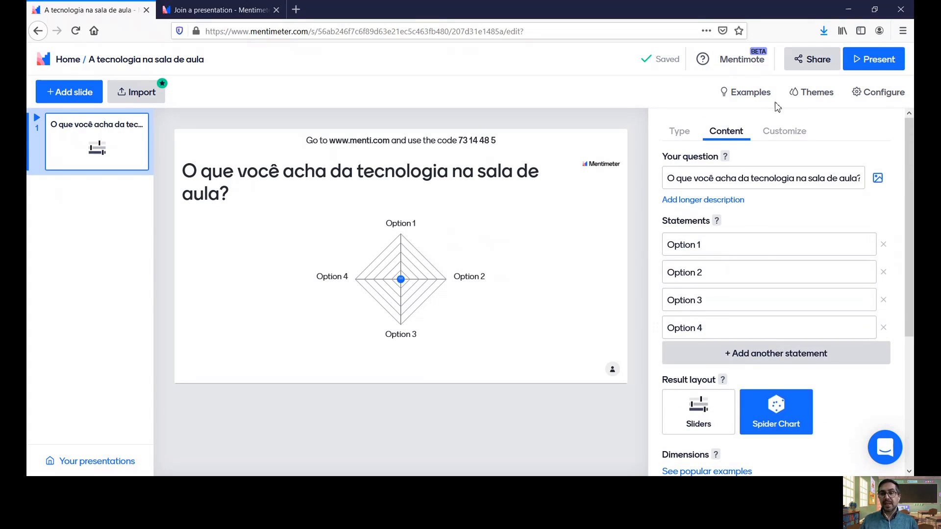
{"action": "left_click", "coordinate": [679, 131]}
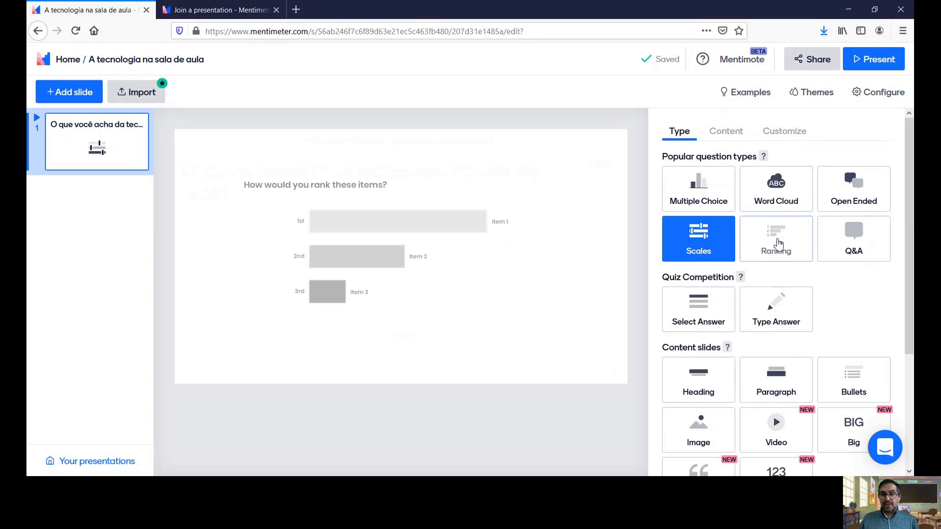
{"action": "left_click", "coordinate": [775, 243]}
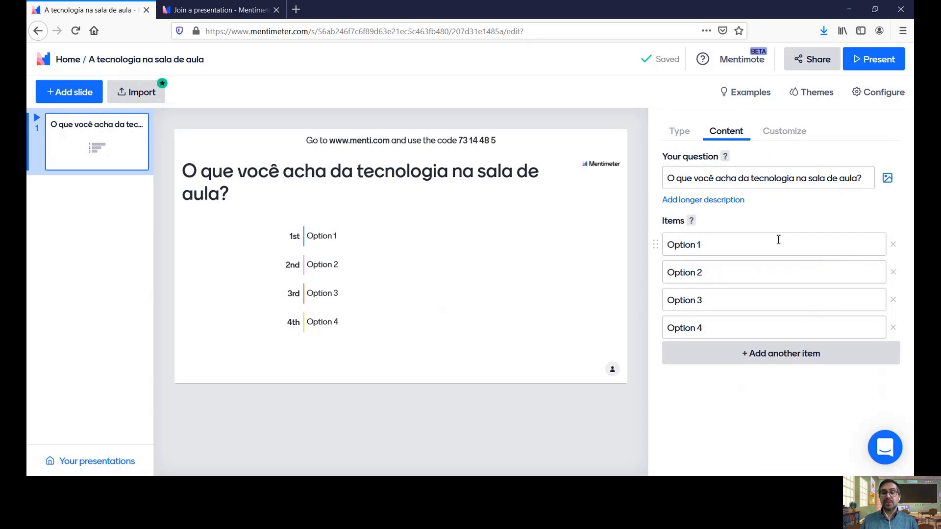
{"action": "left_click", "coordinate": [757, 353]}
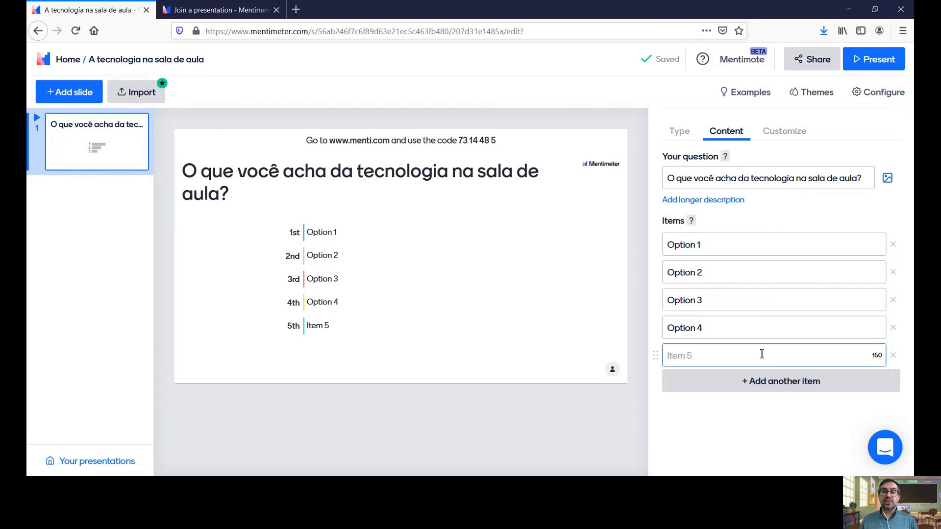
Change the slide's question type to Q&A and review its audience question and moderation settings.
{"action": "left_click", "coordinate": [681, 132]}
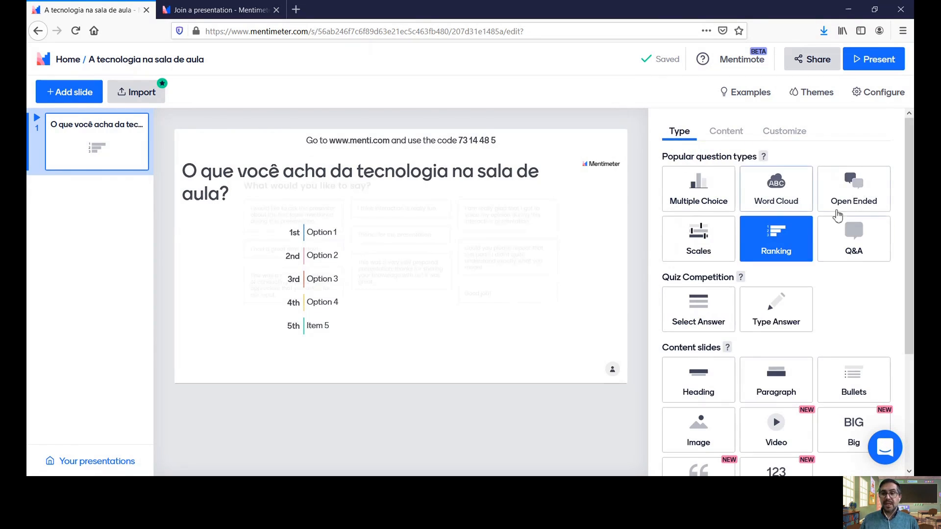
{"action": "left_click", "coordinate": [870, 239]}
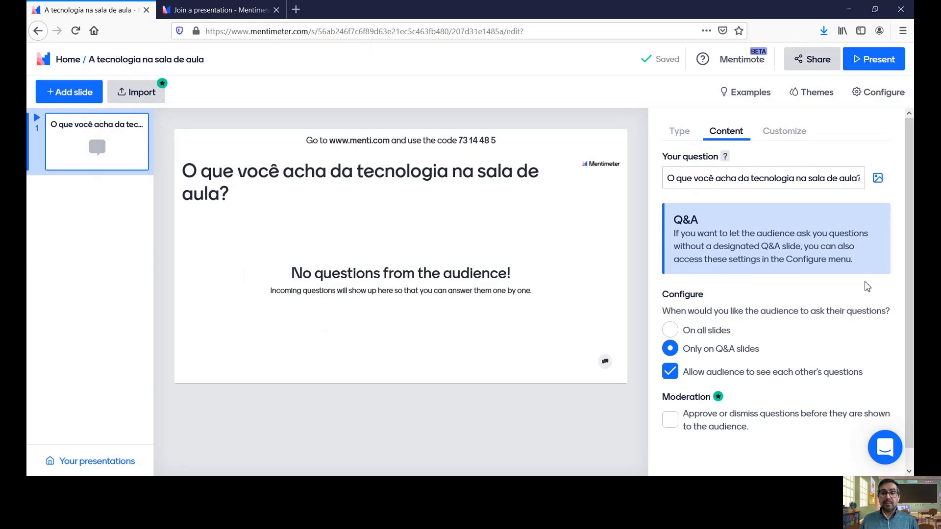
{"action": "scroll", "coordinate": [867, 287], "scroll_direction": "down", "scroll_amount": 1}
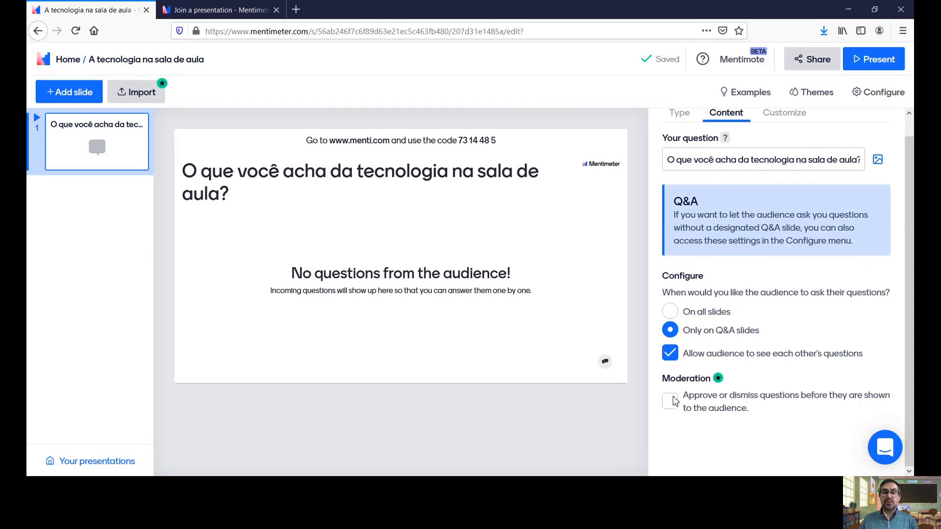
Change the slide to the Select Answer quiz competition type and look over its question and answer options.
{"action": "left_click", "coordinate": [682, 116]}
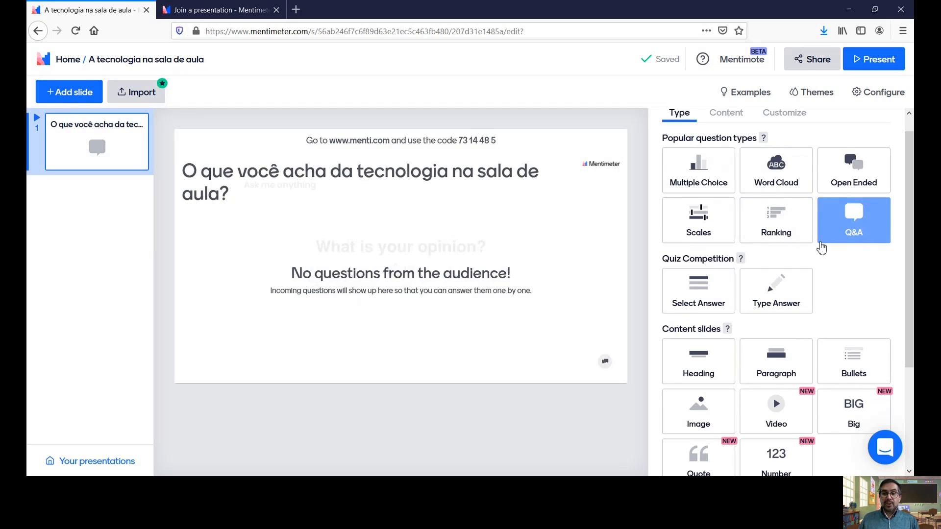
{"action": "left_click", "coordinate": [701, 296]}
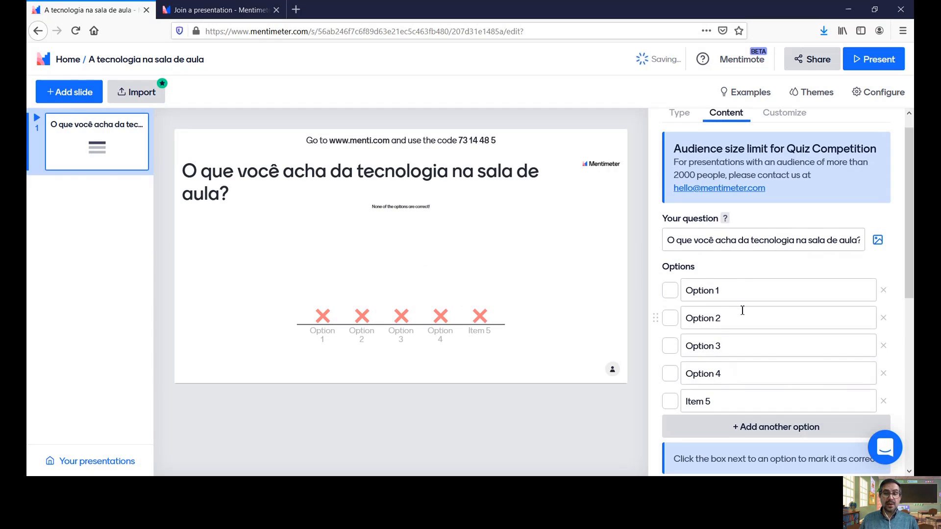
{"action": "scroll", "coordinate": [743, 314], "scroll_direction": "down", "scroll_amount": 1}
{"action": "scroll", "coordinate": [743, 313], "scroll_direction": "down", "scroll_amount": 2}
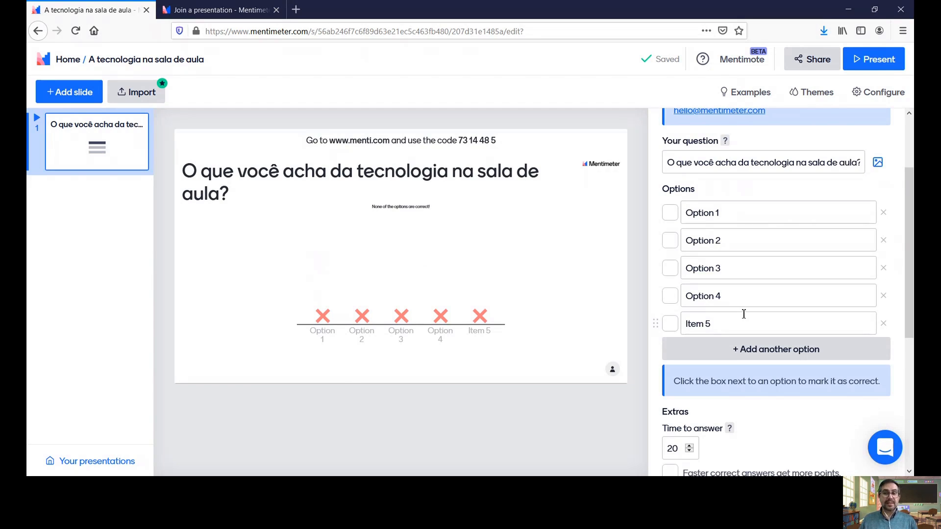
{"action": "scroll", "coordinate": [744, 314], "scroll_direction": "up", "scroll_amount": 2}
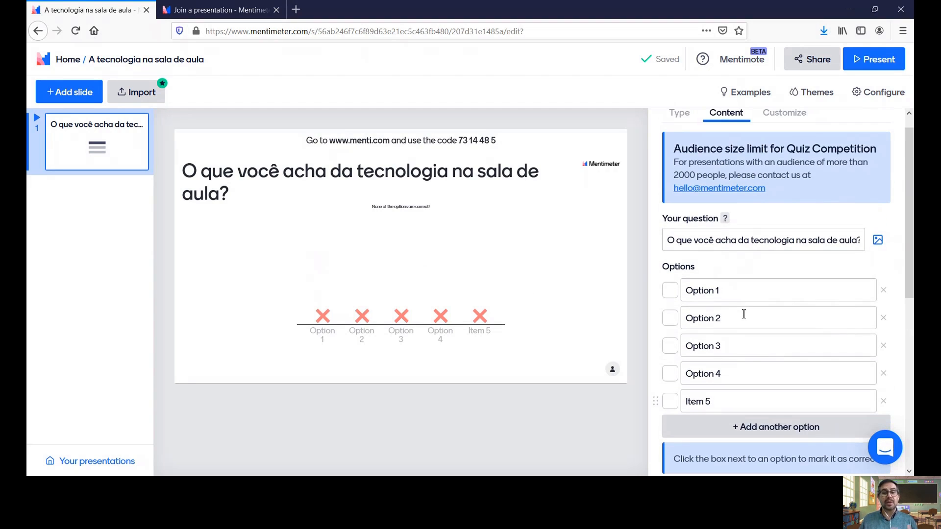
{"action": "scroll", "coordinate": [744, 314], "scroll_direction": "down", "scroll_amount": 2}
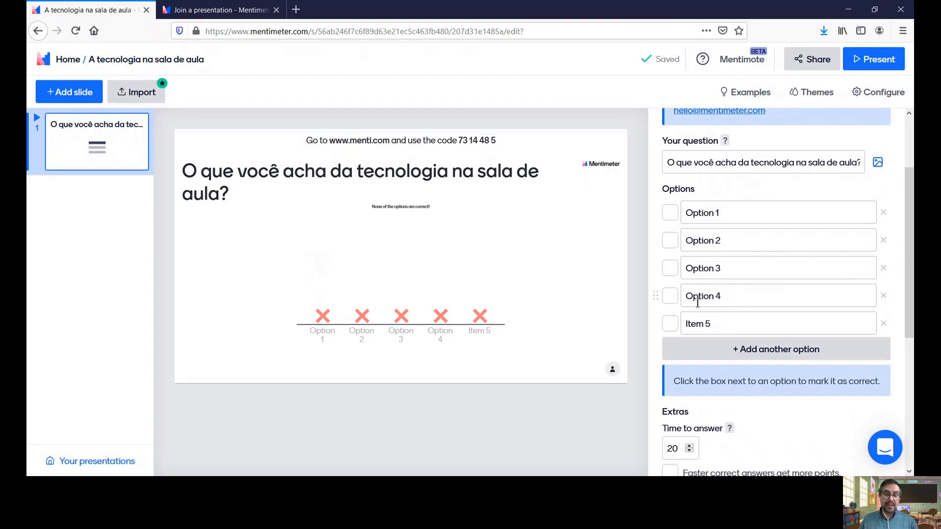
Try a longer time to answer and extra points for faster correct answers, restoring 20 seconds and clearing the points option.
{"action": "scroll", "coordinate": [718, 296], "scroll_direction": "down", "scroll_amount": 5}
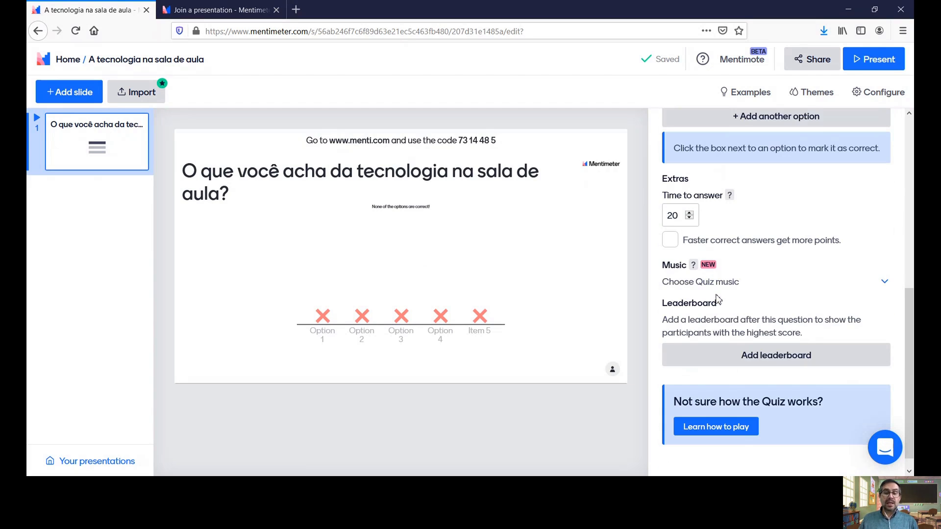
{"action": "left_click", "coordinate": [690, 214]}
{"action": "left_click", "coordinate": [690, 214]}
{"action": "left_click", "coordinate": [690, 218]}
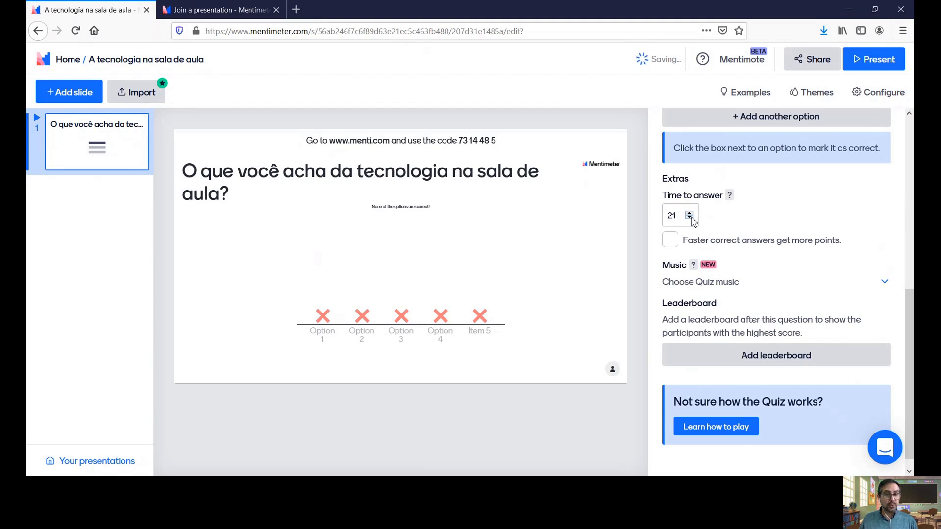
{"action": "left_click", "coordinate": [690, 218]}
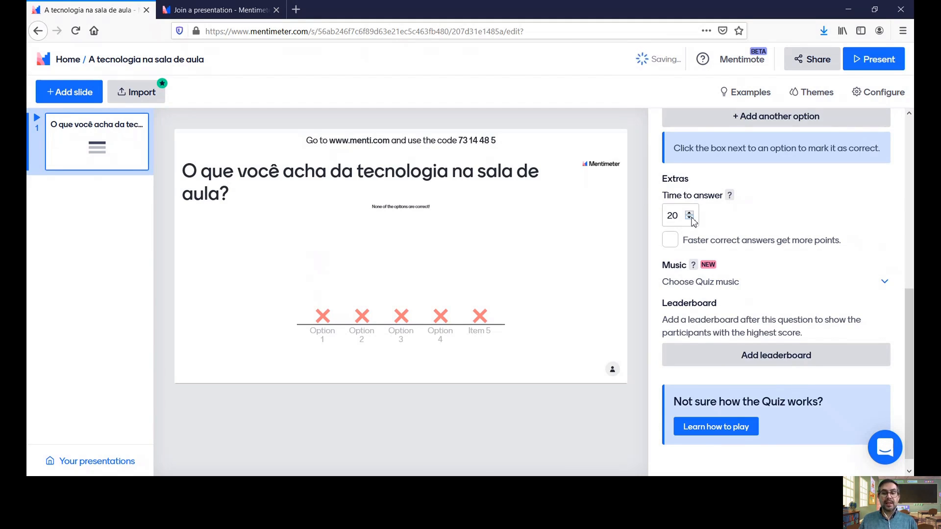
{"action": "left_click", "coordinate": [670, 241]}
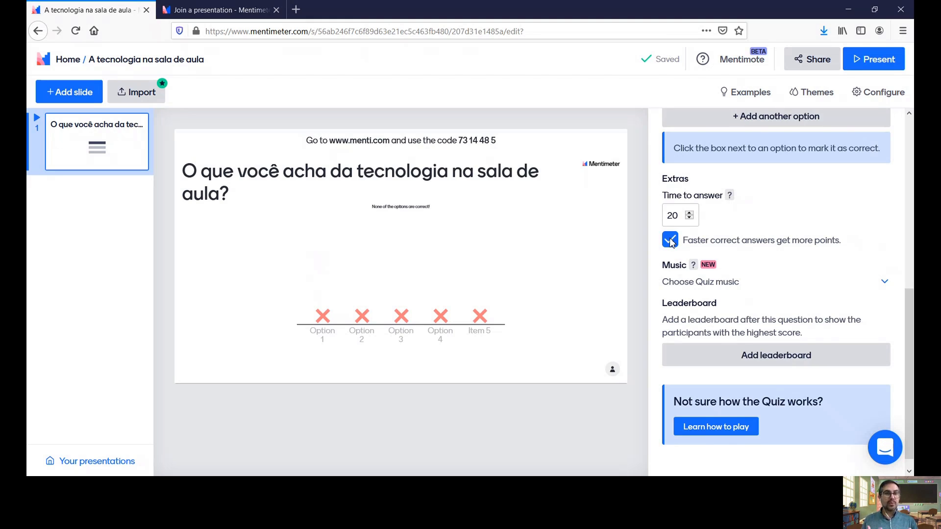
{"action": "left_click", "coordinate": [669, 240]}
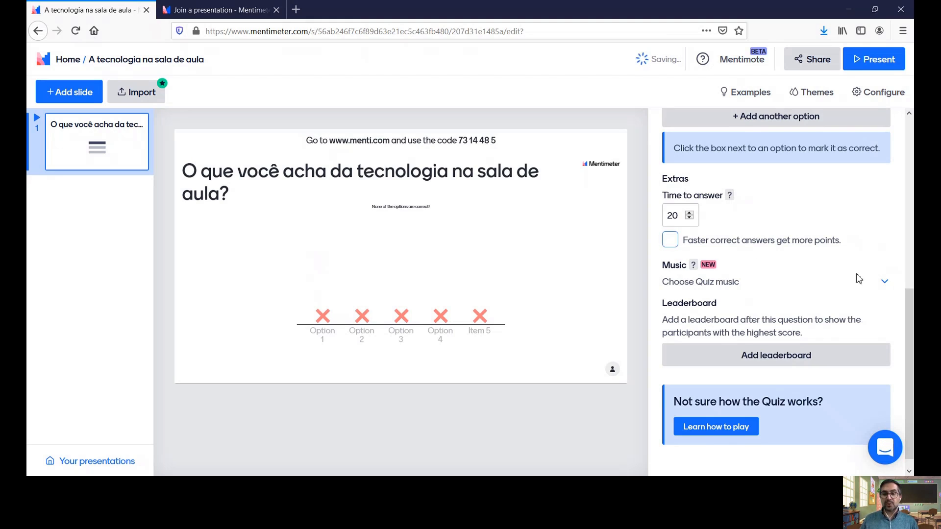
Try the quiz music tracks "A One Way Ticket Too Much" and "Ladies on the Loose", and leave no track selected.
{"action": "left_click", "coordinate": [885, 283]}
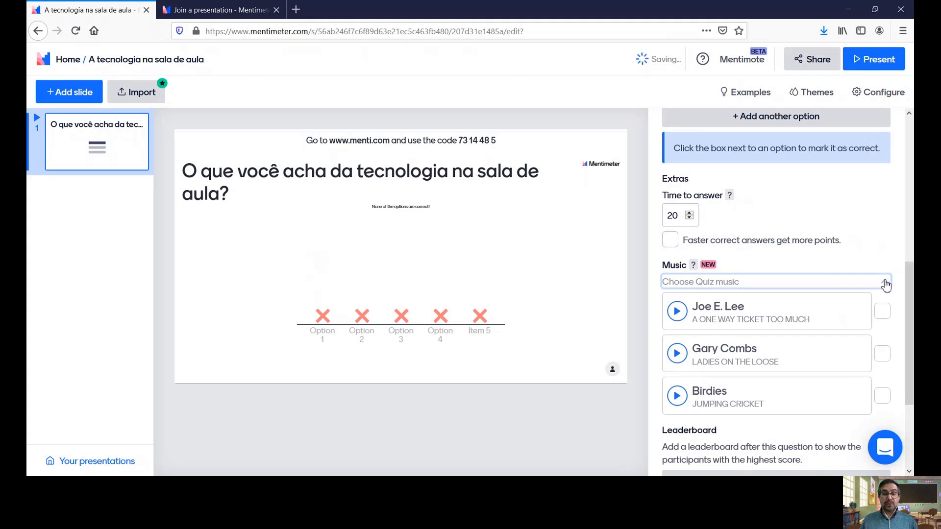
{"action": "scroll", "coordinate": [877, 306], "scroll_direction": "down", "scroll_amount": 3}
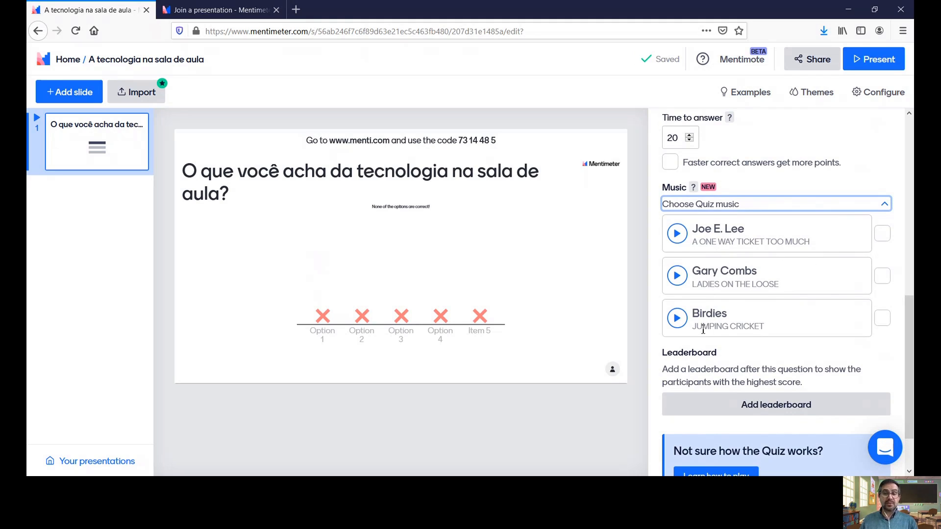
{"action": "left_click", "coordinate": [886, 235]}
{"action": "left_click", "coordinate": [883, 276]}
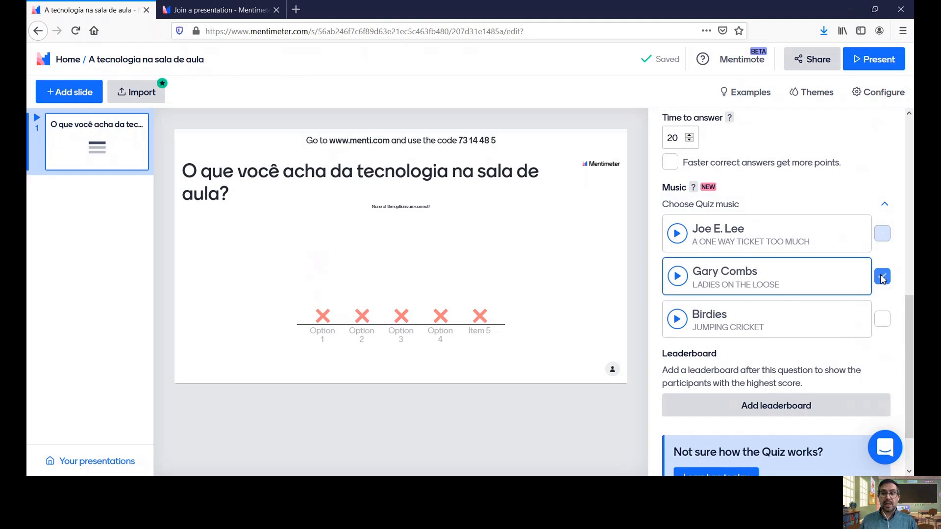
{"action": "left_click", "coordinate": [884, 235]}
{"action": "left_click", "coordinate": [884, 235]}
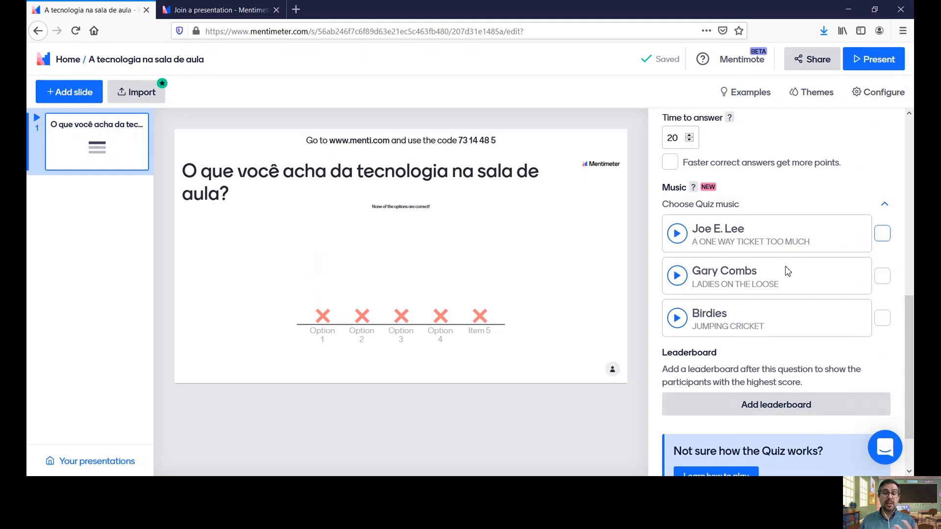
Review the remaining quiz content settings and hide the instructions bar on the Select Answer slide.
{"action": "scroll", "coordinate": [788, 272], "scroll_direction": "down", "scroll_amount": 2}
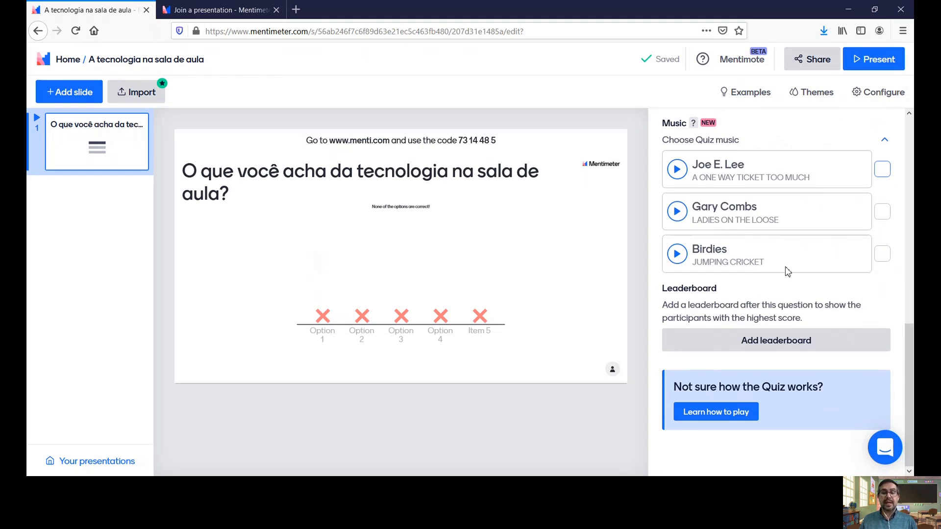
{"action": "scroll", "coordinate": [788, 272], "scroll_direction": "up", "scroll_amount": 10}
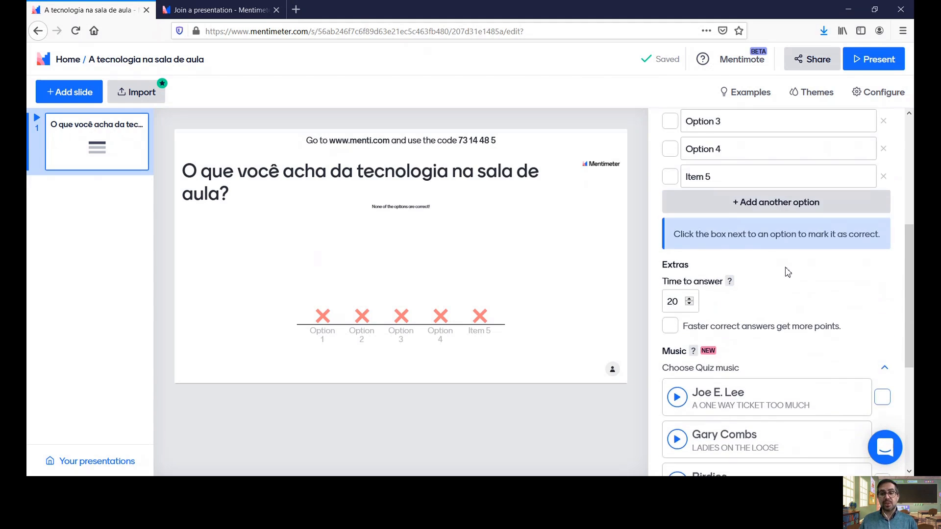
{"action": "scroll", "coordinate": [787, 269], "scroll_direction": "up", "scroll_amount": 2}
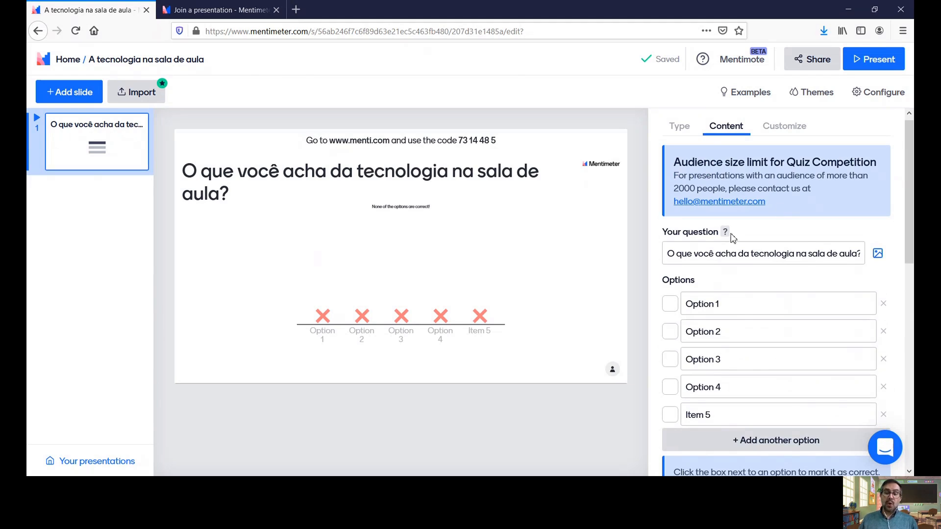
{"action": "scroll", "coordinate": [757, 292], "scroll_direction": "up", "scroll_amount": 1}
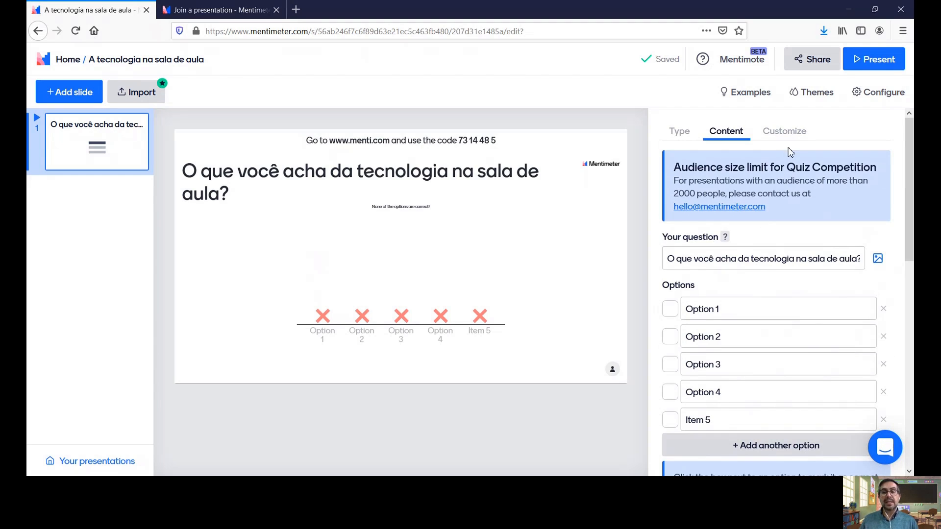
{"action": "left_click", "coordinate": [789, 133]}
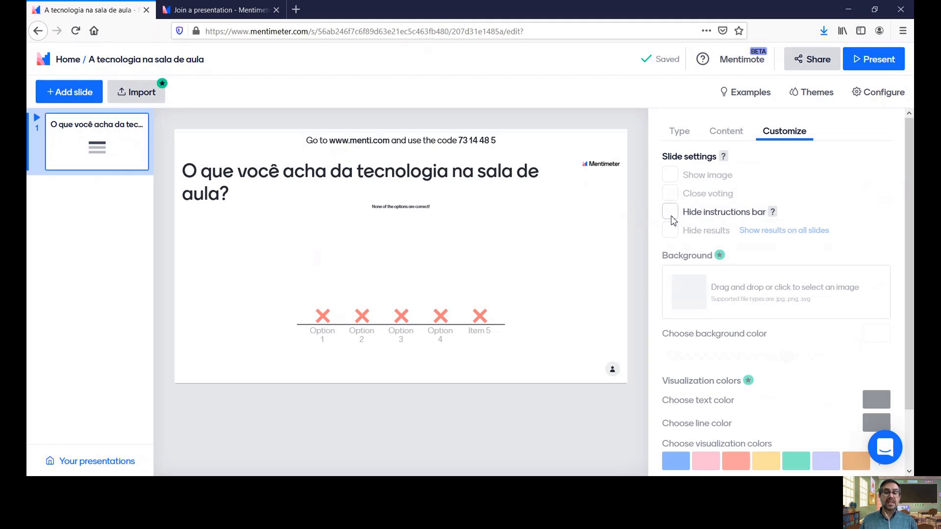
{"action": "left_click", "coordinate": [672, 218]}
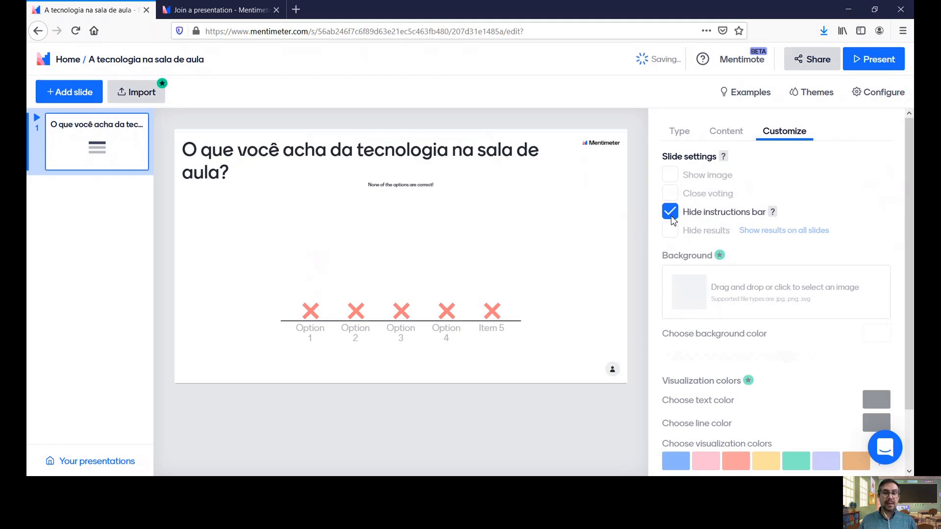
Restore the instructions bar, change the slide to the Type Answer quiz type, and look over its question and correct answers.
{"action": "left_click", "coordinate": [672, 219]}
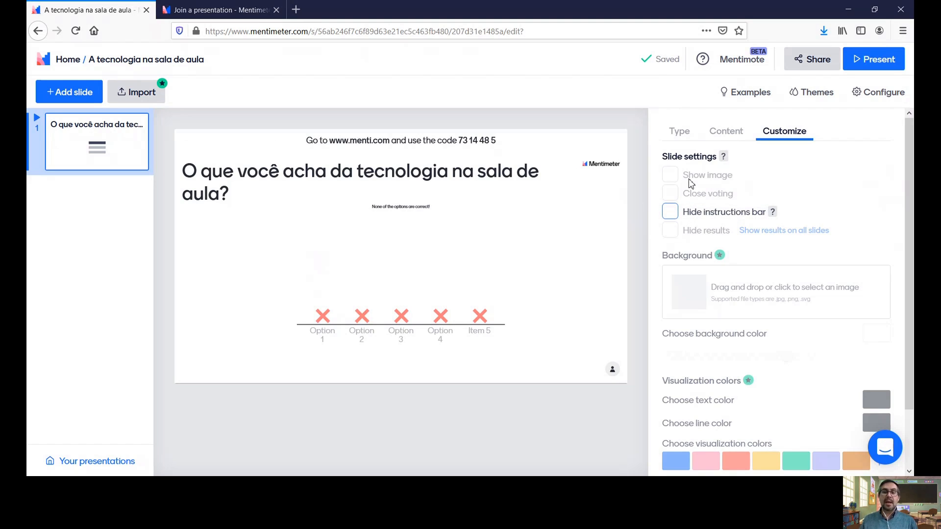
{"action": "left_click", "coordinate": [685, 137]}
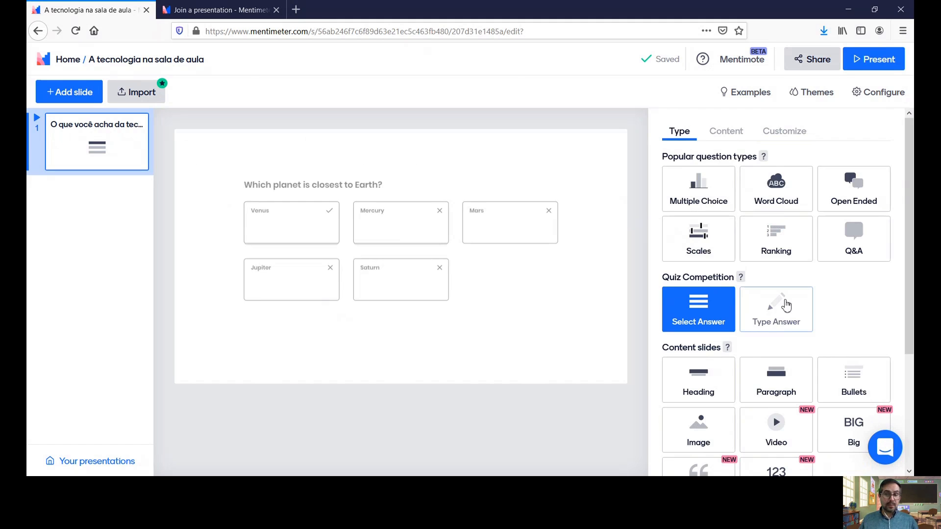
{"action": "left_click", "coordinate": [786, 305]}
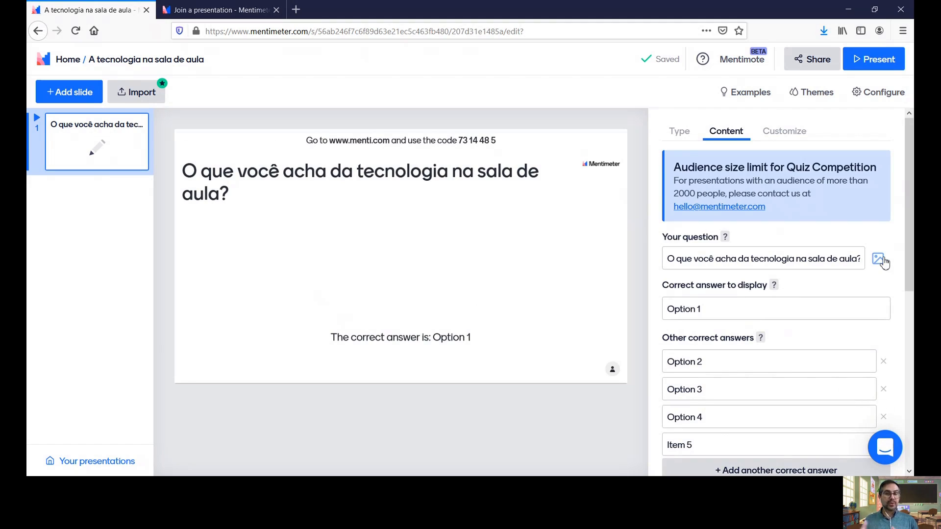
{"action": "scroll", "coordinate": [785, 304], "scroll_direction": "down", "scroll_amount": 2}
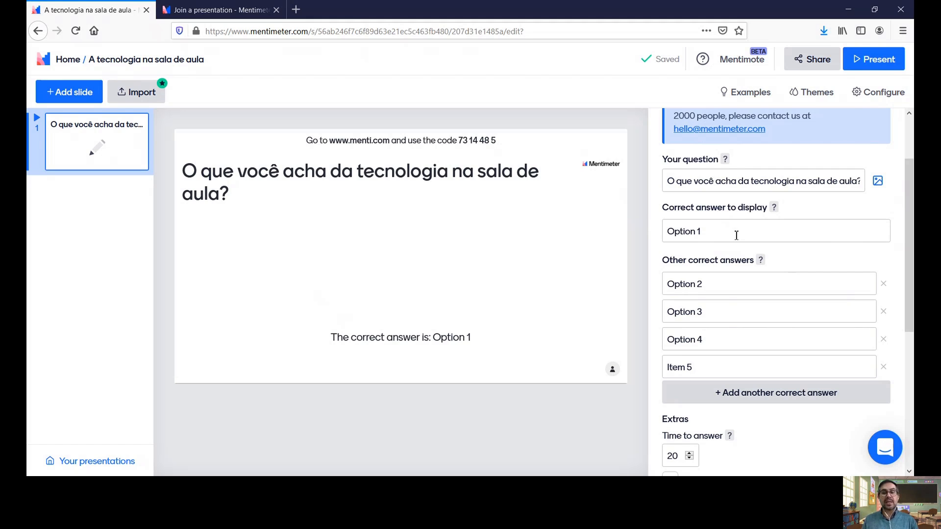
{"action": "scroll", "coordinate": [743, 265], "scroll_direction": "down", "scroll_amount": 3}
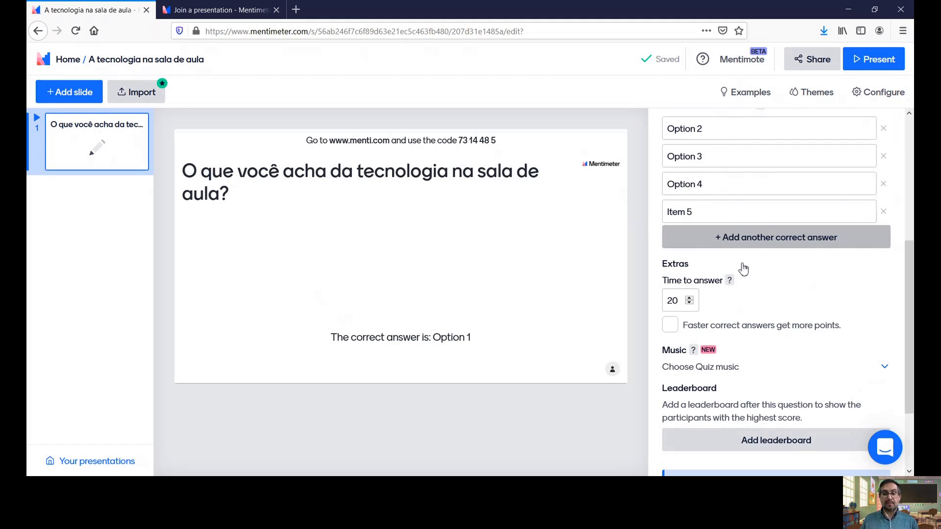
Try a different time to answer, restore it to 20 seconds, and review the remaining Type Answer content settings.
{"action": "left_click", "coordinate": [690, 304]}
{"action": "left_click", "coordinate": [691, 298]}
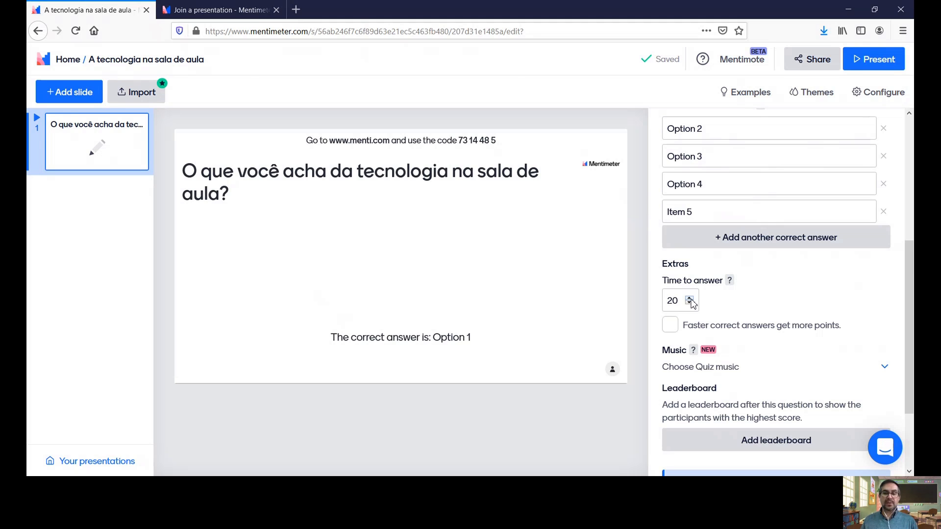
{"action": "scroll", "coordinate": [724, 378], "scroll_direction": "down", "scroll_amount": 2}
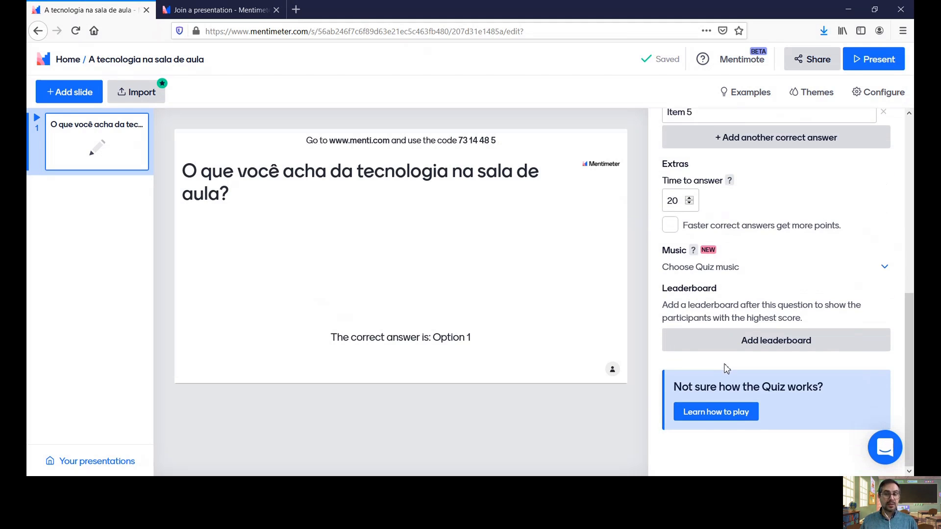
{"action": "scroll", "coordinate": [726, 368], "scroll_direction": "up", "scroll_amount": 5}
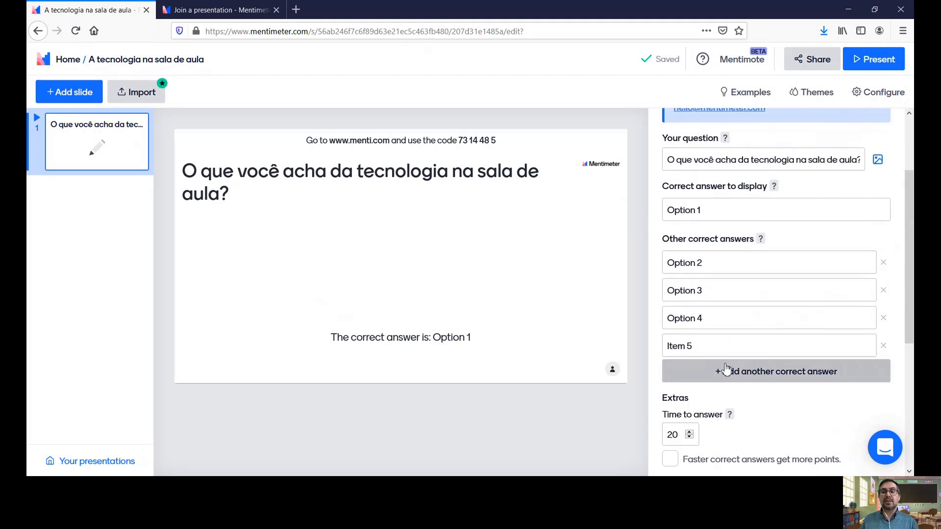
{"action": "scroll", "coordinate": [726, 369], "scroll_direction": "up", "scroll_amount": 2}
Try hiding the instructions bar on the Type Answer slide and show it again.
{"action": "left_click", "coordinate": [784, 131]}
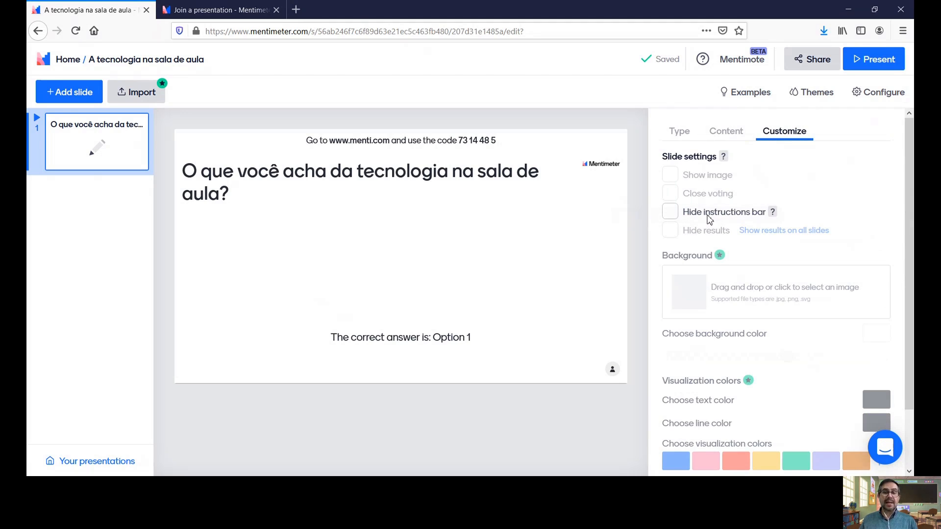
{"action": "left_click", "coordinate": [669, 212]}
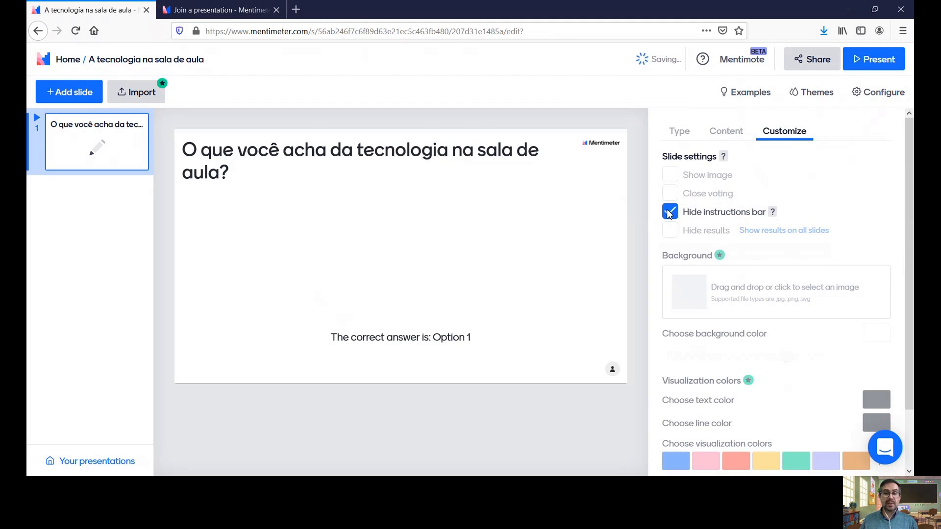
{"action": "left_click", "coordinate": [670, 212]}
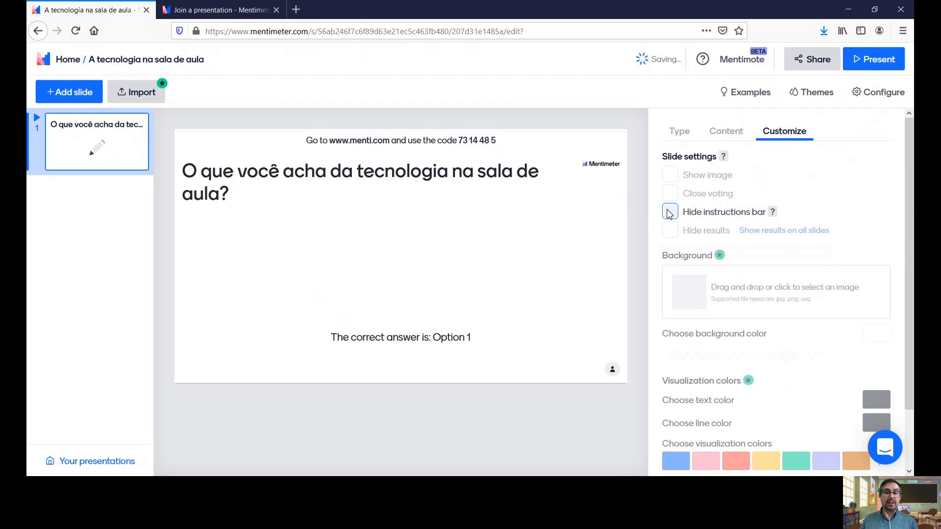
Look over the content slide types and change the slide to the Heading type.
{"action": "left_click", "coordinate": [684, 140]}
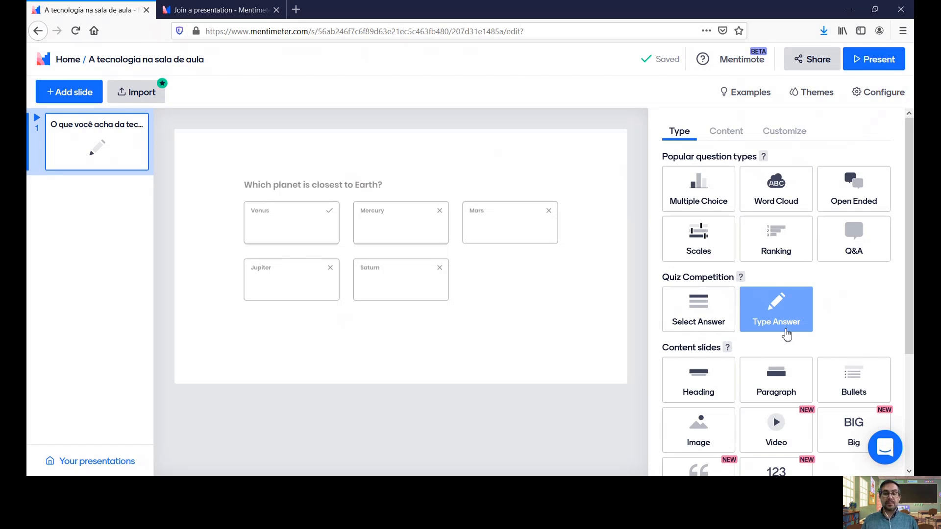
{"action": "scroll", "coordinate": [786, 335], "scroll_direction": "down", "scroll_amount": 2}
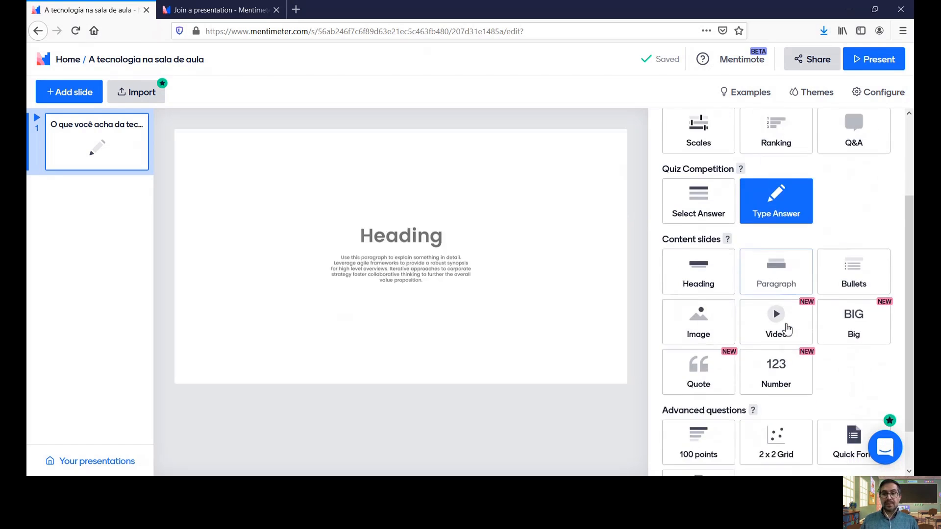
{"action": "scroll", "coordinate": [787, 328], "scroll_direction": "down", "scroll_amount": 1}
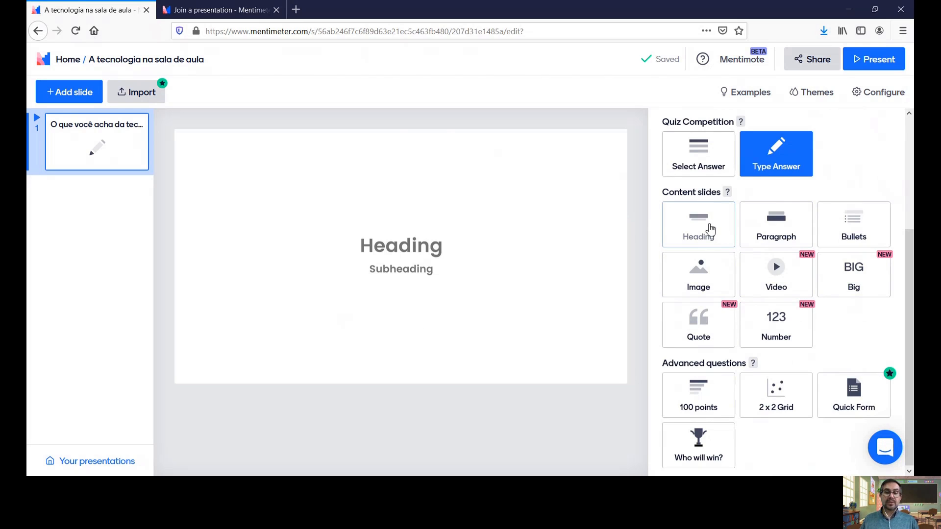
{"action": "left_click", "coordinate": [710, 229]}
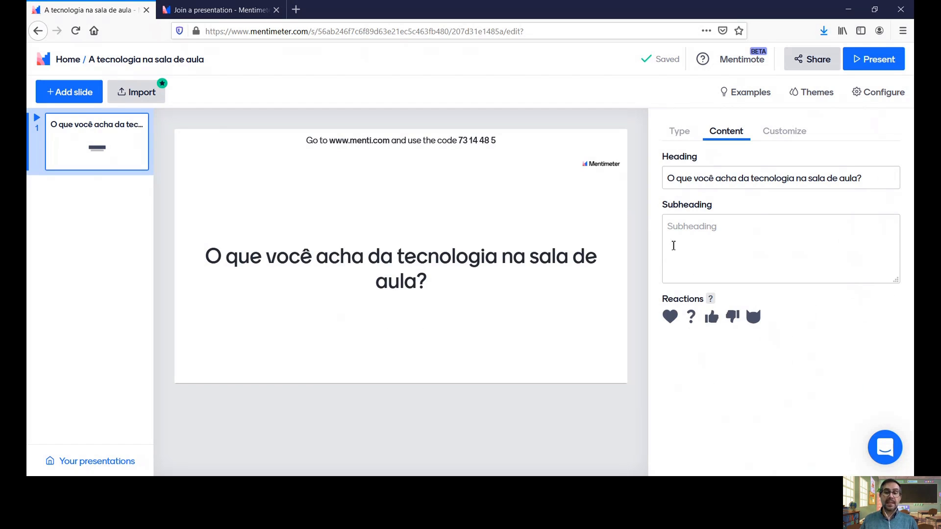
Enable the heart, question mark, thumbs up, thumbs down and cat reactions on the Heading slide.
{"action": "left_click", "coordinate": [669, 317]}
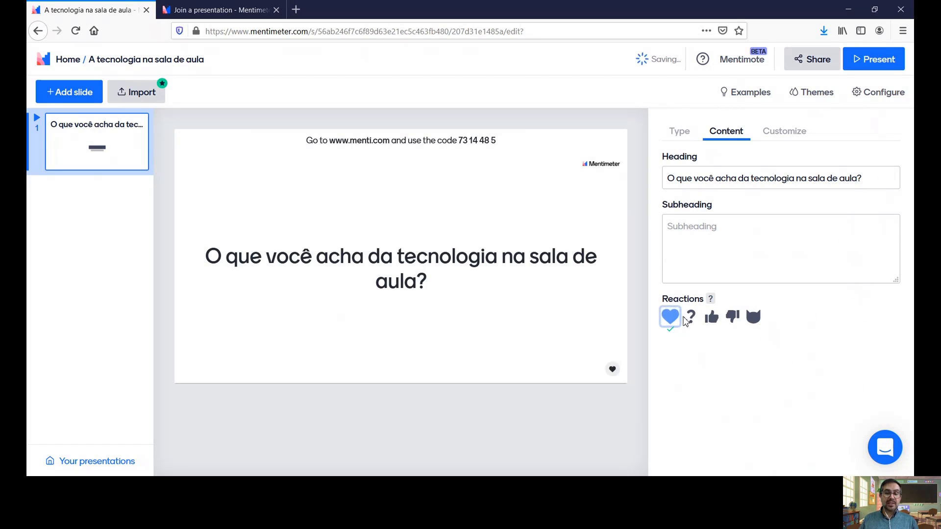
{"action": "left_click", "coordinate": [691, 316]}
{"action": "left_click", "coordinate": [711, 317]}
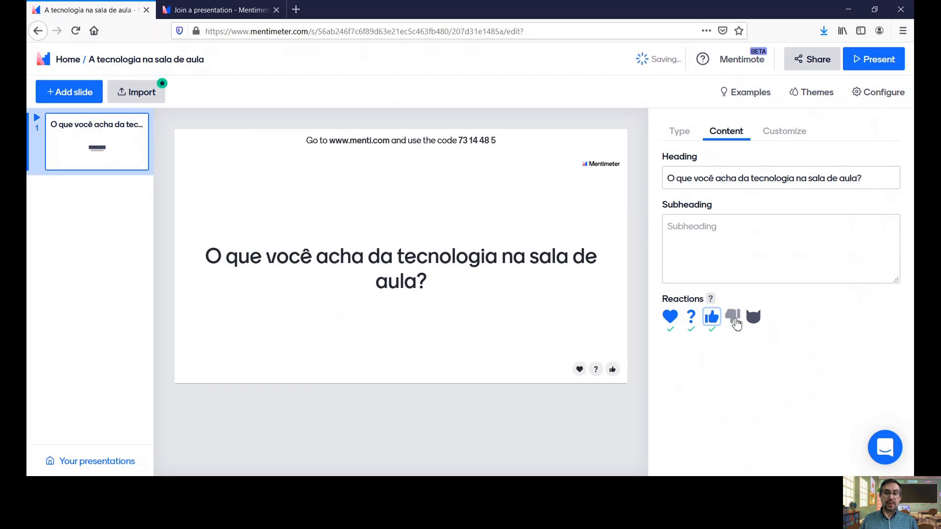
{"action": "left_click", "coordinate": [732, 317]}
{"action": "left_click", "coordinate": [753, 317]}
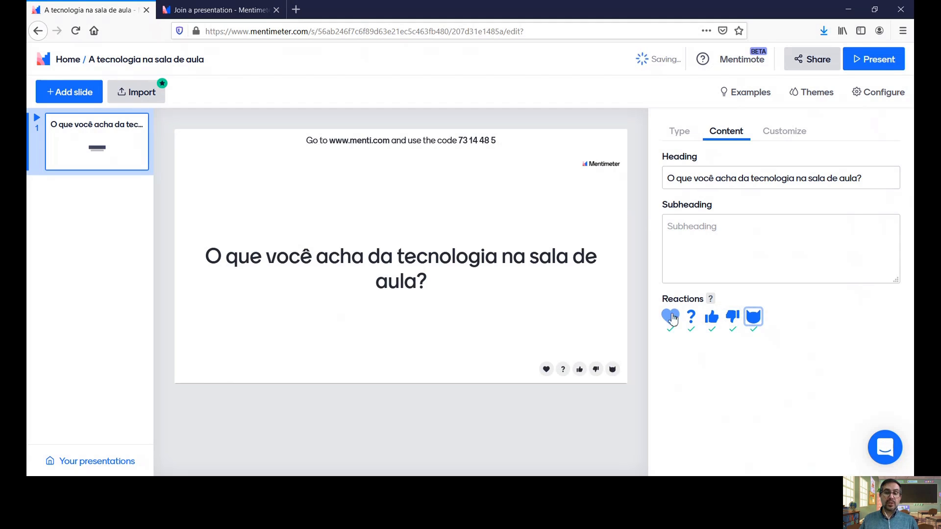
Turn off all five audience reactions on the Heading slide.
{"action": "left_click", "coordinate": [752, 322]}
{"action": "left_click", "coordinate": [731, 323]}
{"action": "left_click", "coordinate": [713, 326]}
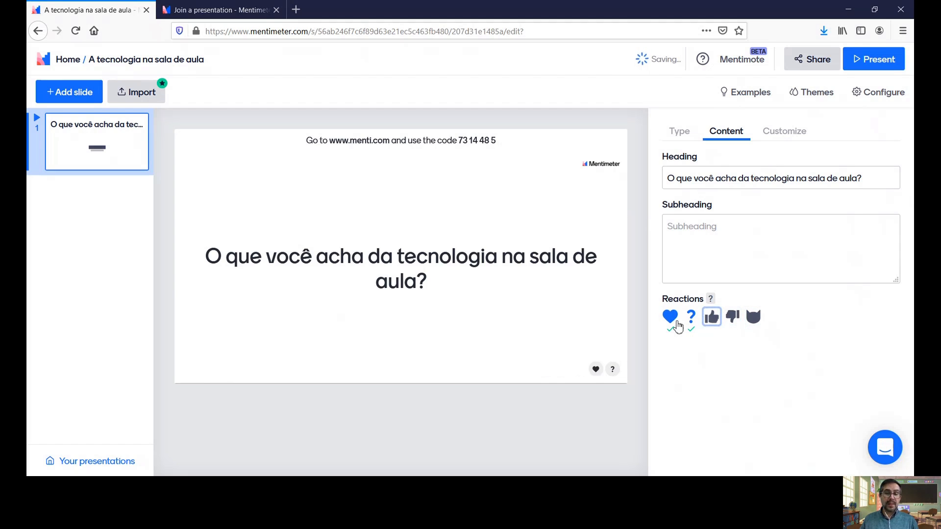
{"action": "left_click", "coordinate": [671, 321]}
{"action": "left_click", "coordinate": [698, 327]}
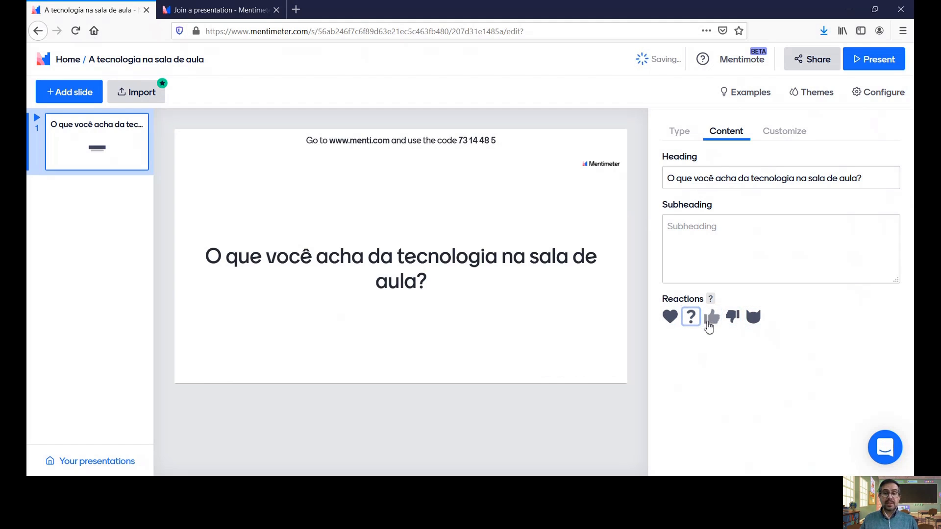
Try enabling only the thumbs up and thumbs down reactions, and turn both off again.
{"action": "left_click", "coordinate": [710, 323]}
{"action": "left_click", "coordinate": [730, 323]}
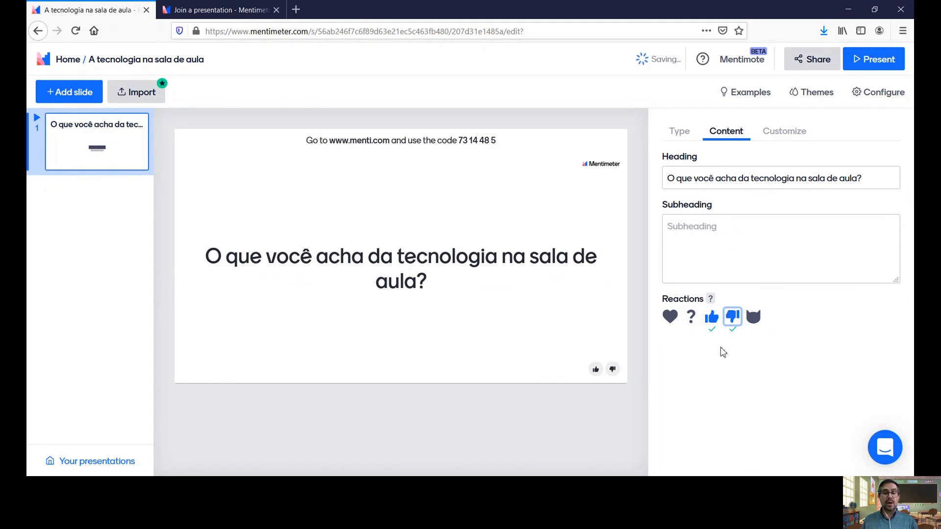
{"action": "left_click", "coordinate": [713, 321]}
{"action": "left_click", "coordinate": [730, 323]}
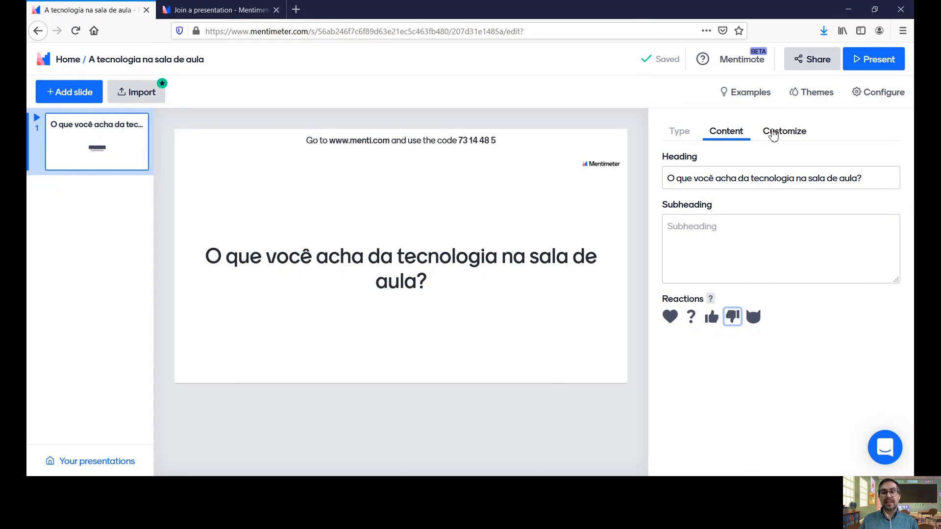
Try the Heading slide's settings for closing voting, hiding the instructions bar and hiding results, leaving all three off.
{"action": "left_click", "coordinate": [773, 136]}
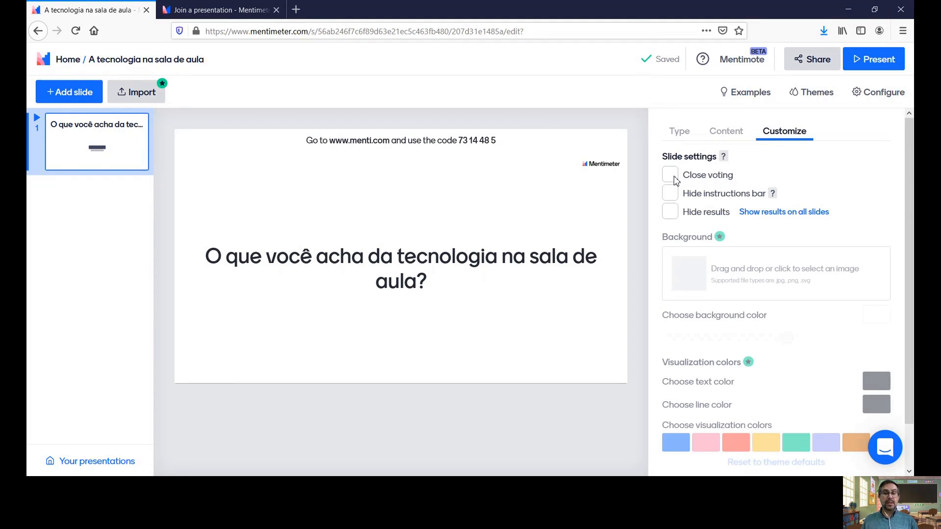
{"action": "left_click", "coordinate": [670, 175]}
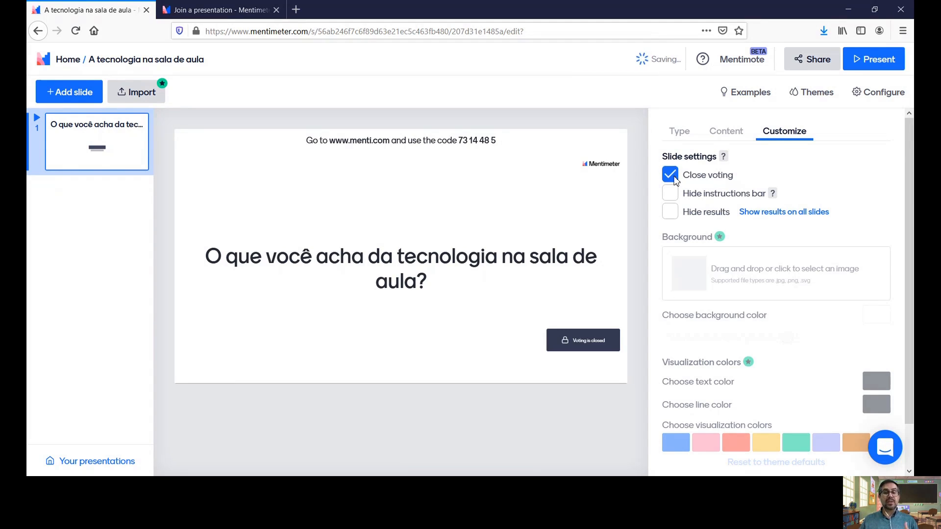
{"action": "left_click", "coordinate": [670, 175]}
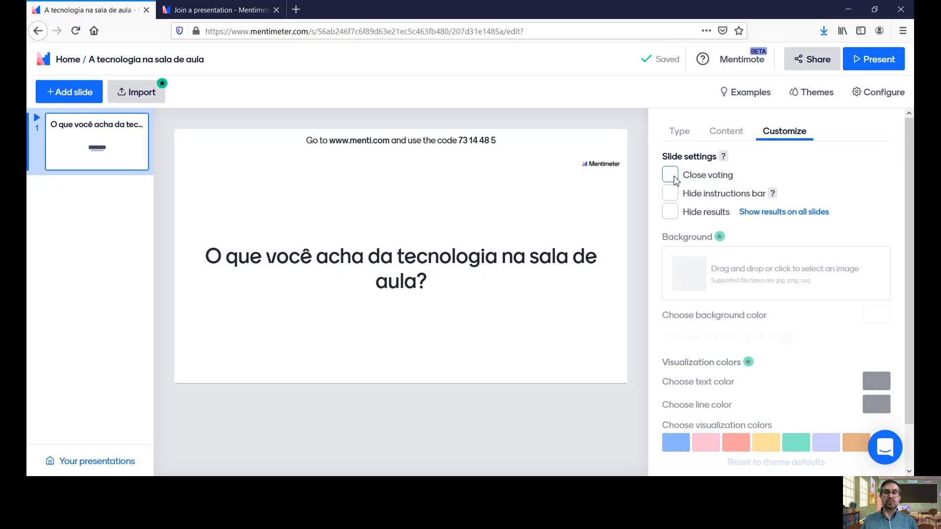
{"action": "left_click", "coordinate": [670, 193]}
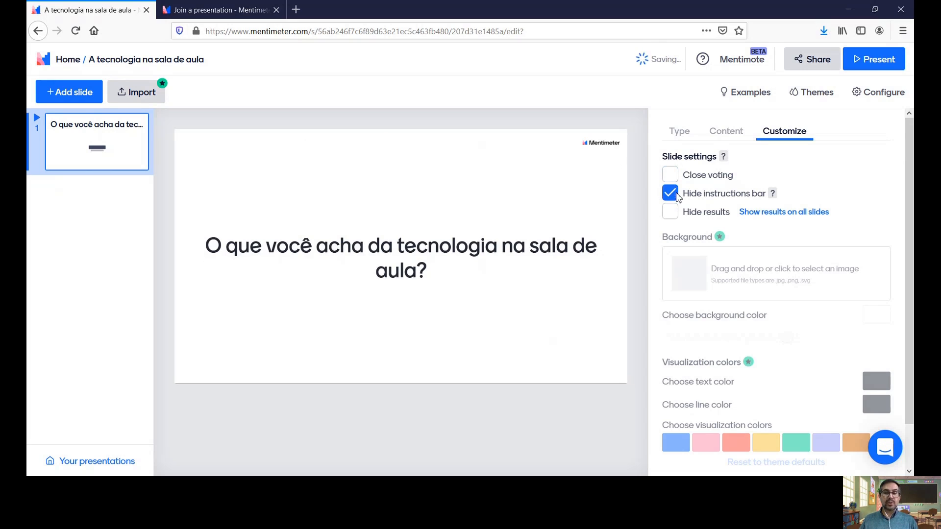
{"action": "left_click", "coordinate": [670, 193]}
{"action": "left_click", "coordinate": [676, 211]}
{"action": "left_click", "coordinate": [676, 212]}
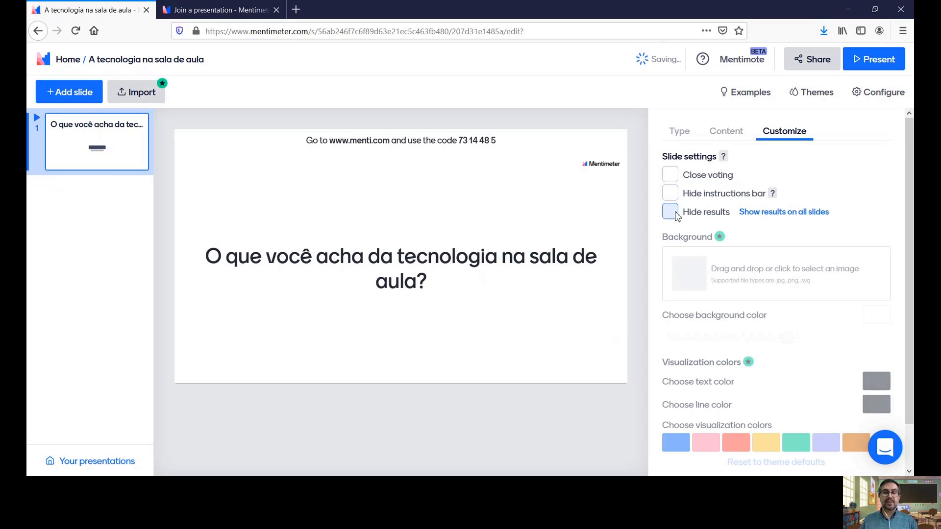
Change the slide to the Paragraph content type and activate its empty paragraph text field.
{"action": "left_click", "coordinate": [686, 142]}
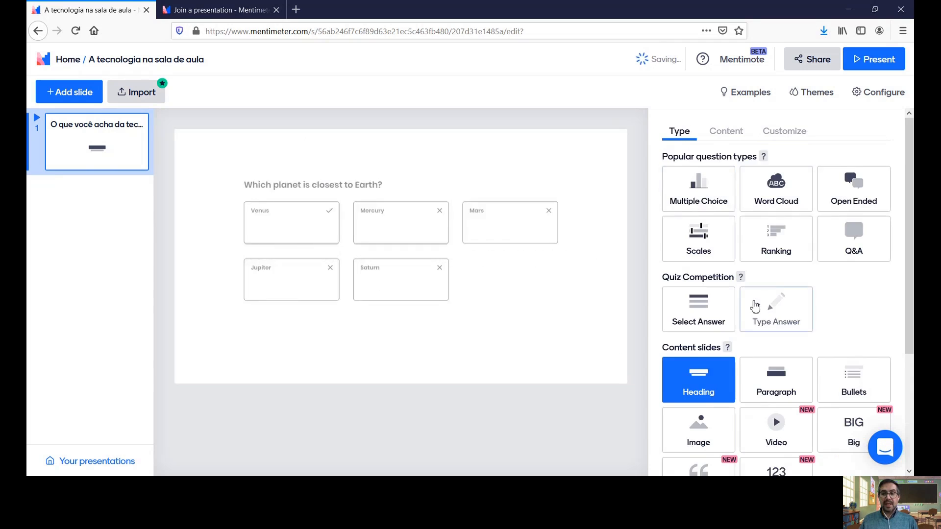
{"action": "scroll", "coordinate": [790, 264], "scroll_direction": "down", "scroll_amount": 3}
{"action": "left_click", "coordinate": [781, 228]}
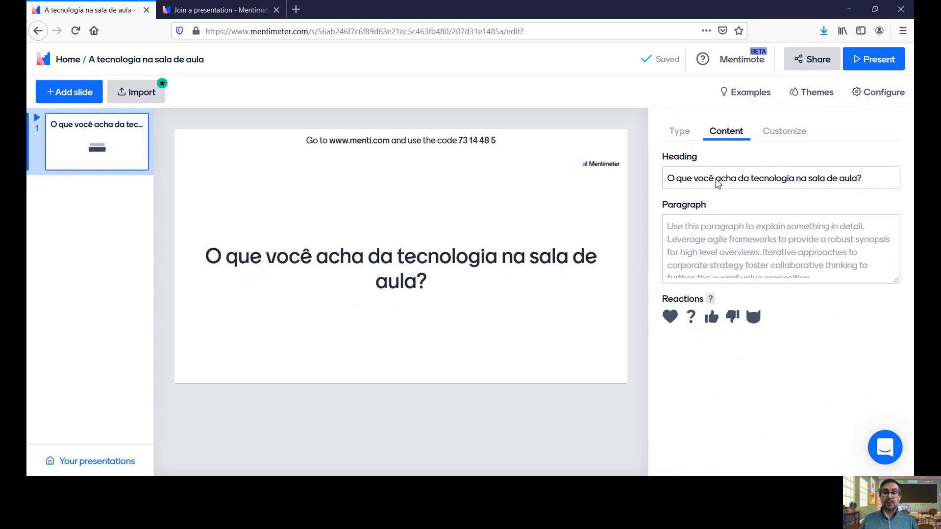
{"action": "left_click", "coordinate": [774, 247]}
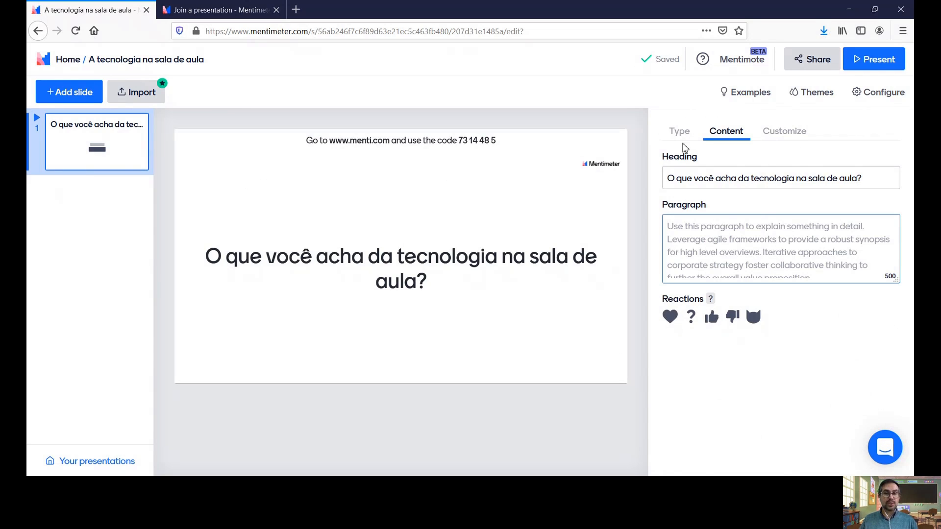
Change the slide to the Bullets content type and try showing all bullets at once, leaving that option off.
{"action": "left_click", "coordinate": [683, 135]}
{"action": "scroll", "coordinate": [858, 313], "scroll_direction": "down", "scroll_amount": 3}
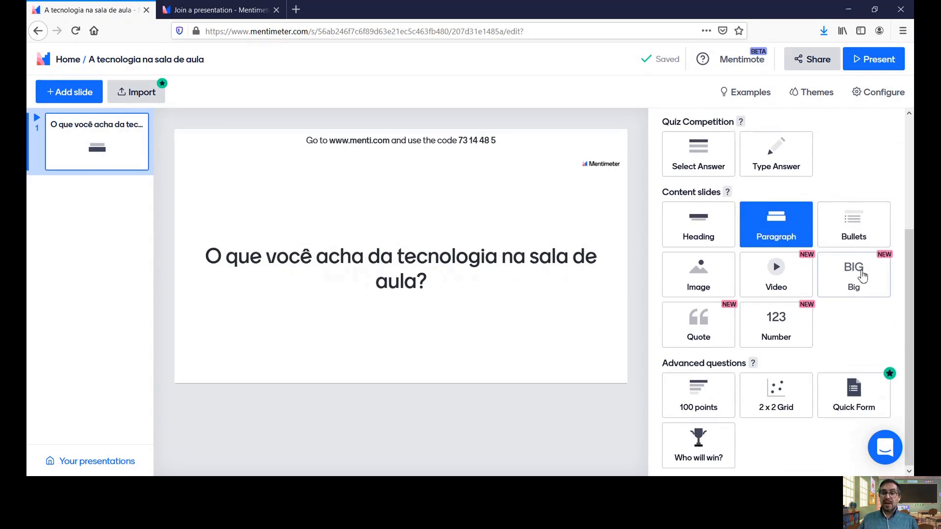
{"action": "left_click", "coordinate": [857, 239]}
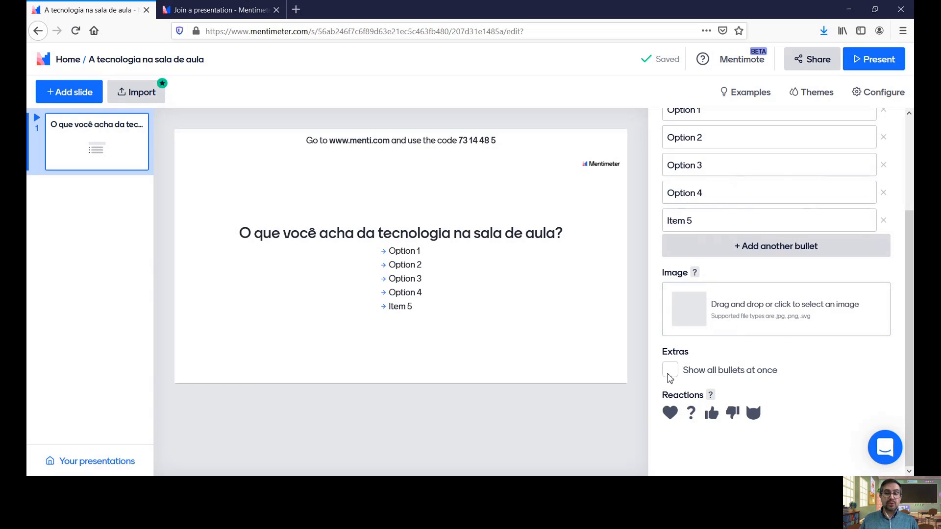
{"action": "left_click", "coordinate": [669, 378]}
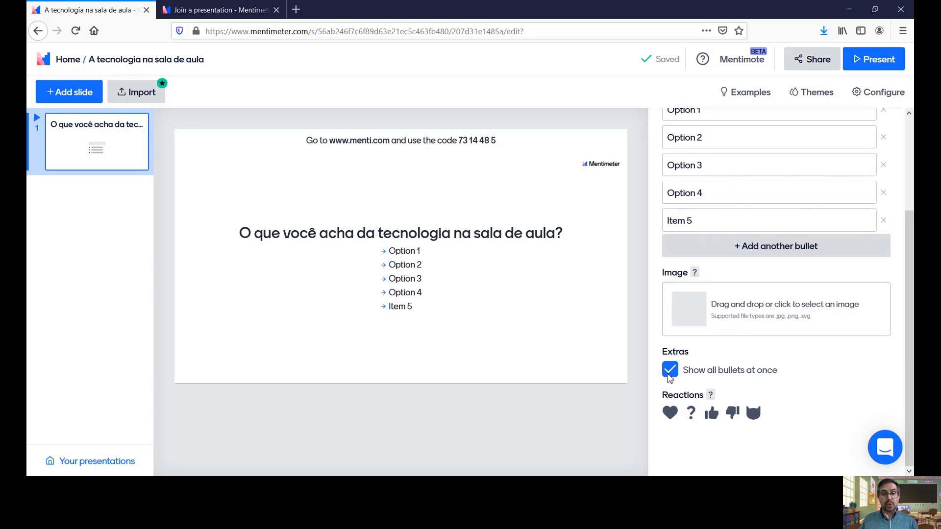
{"action": "left_click", "coordinate": [669, 377]}
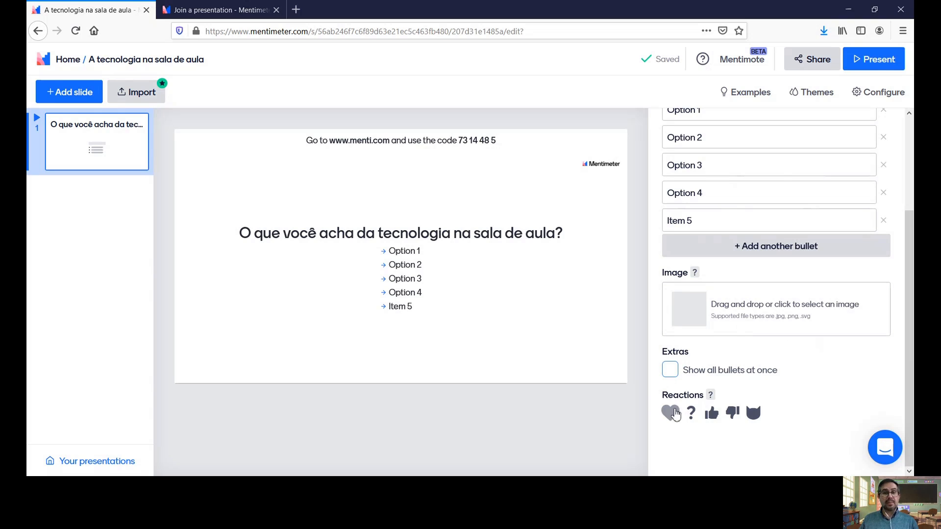
{"action": "scroll", "coordinate": [852, 426], "scroll_direction": "up", "scroll_amount": 3}
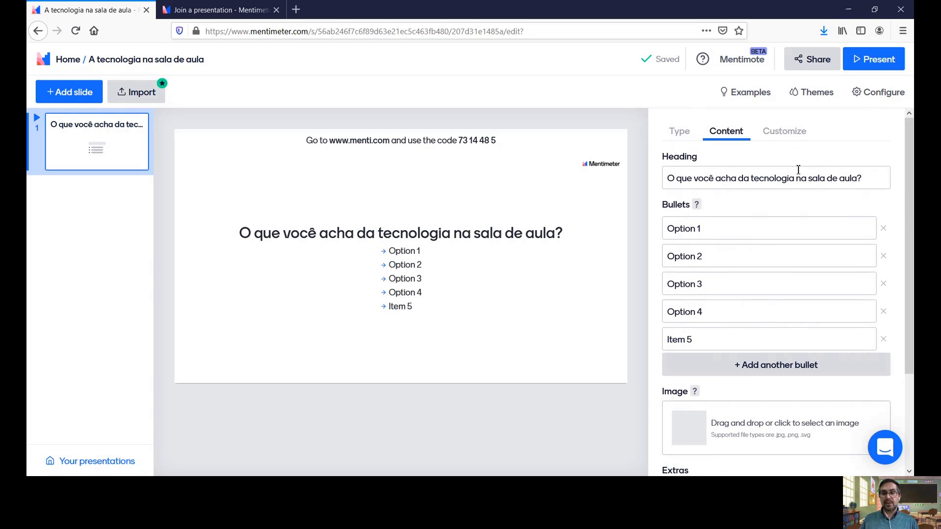
Change the slide to the Image content type and set its media layout to As background.
{"action": "left_click", "coordinate": [789, 141]}
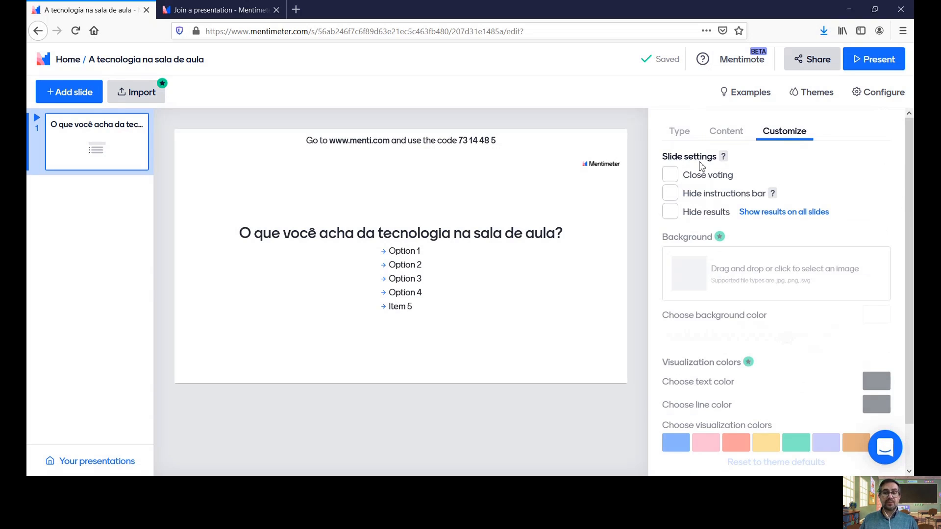
{"action": "left_click", "coordinate": [682, 138]}
{"action": "scroll", "coordinate": [723, 160], "scroll_direction": "down", "scroll_amount": 3}
{"action": "left_click", "coordinate": [712, 272]}
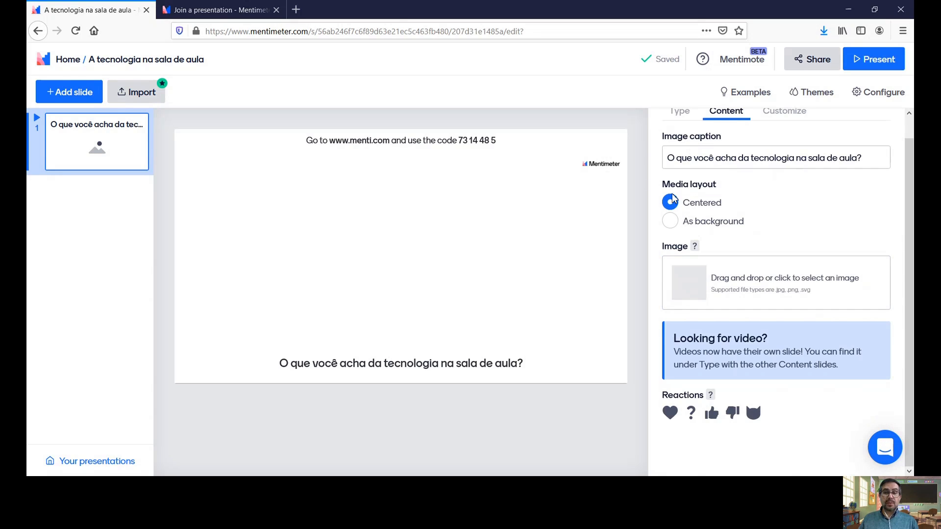
{"action": "left_click", "coordinate": [671, 223]}
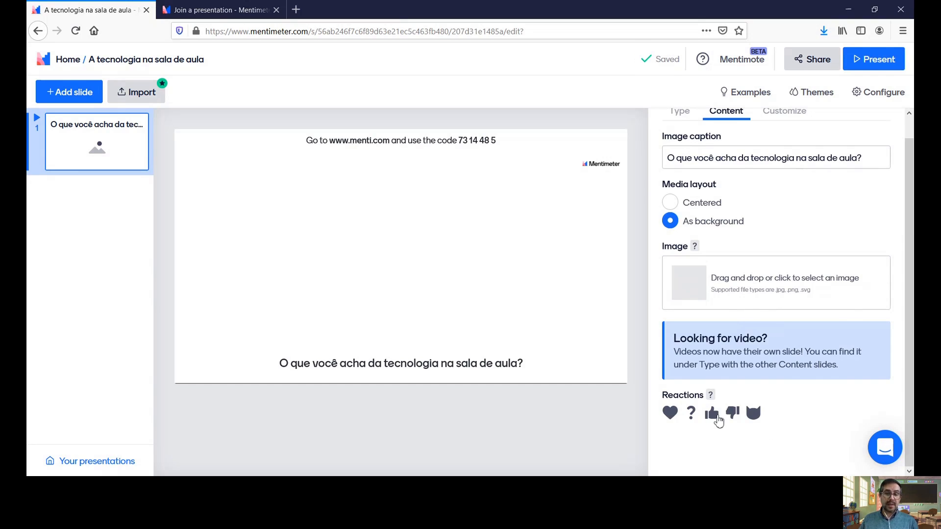
{"action": "scroll", "coordinate": [710, 274], "scroll_direction": "up", "scroll_amount": 1}
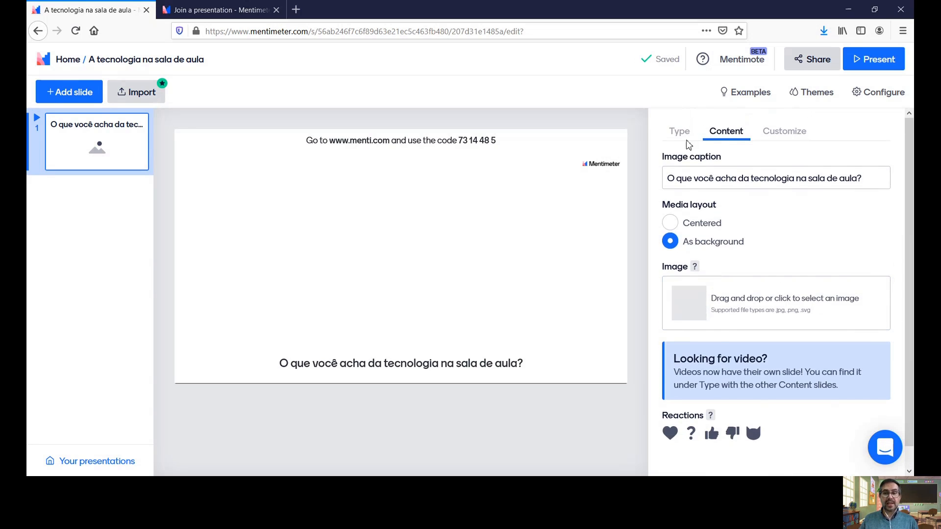
Try the Video and Big content types on the slide.
{"action": "left_click", "coordinate": [681, 132]}
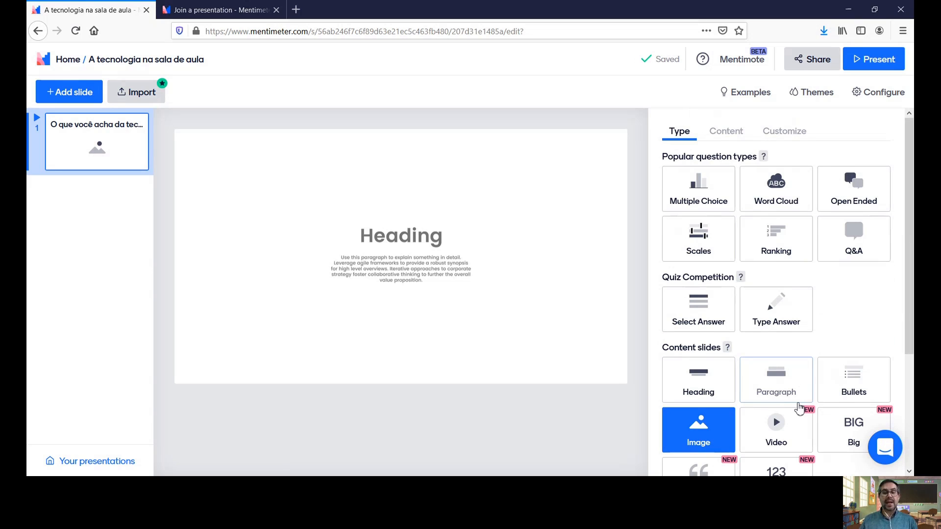
{"action": "scroll", "coordinate": [813, 377], "scroll_direction": "down", "scroll_amount": 3}
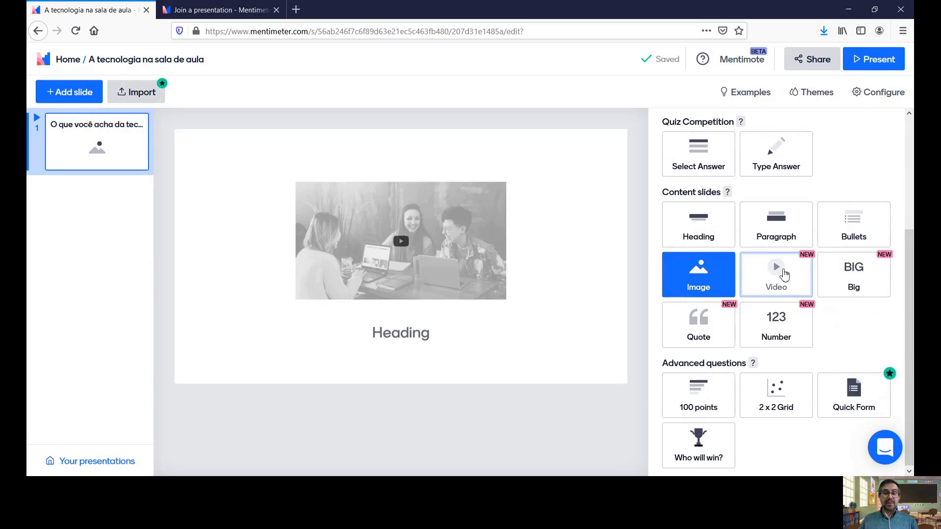
{"action": "left_click", "coordinate": [784, 274]}
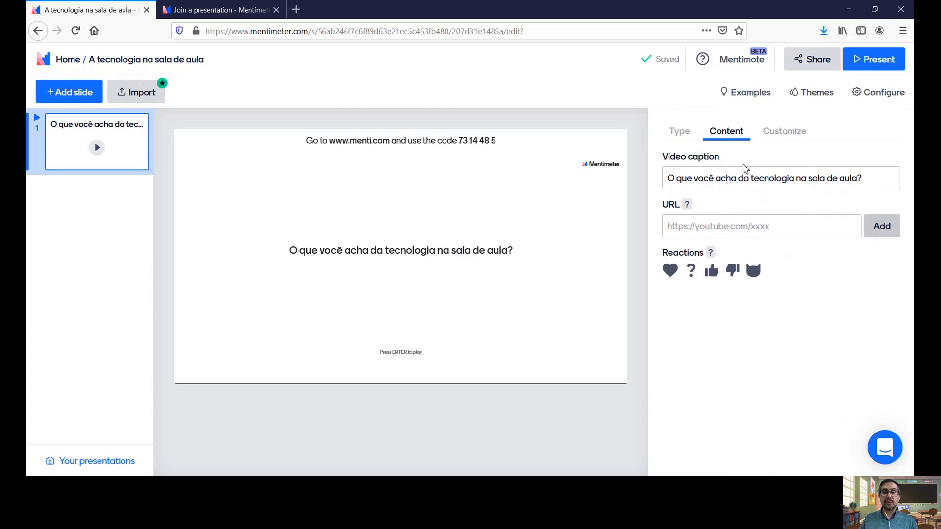
{"action": "left_click", "coordinate": [679, 132]}
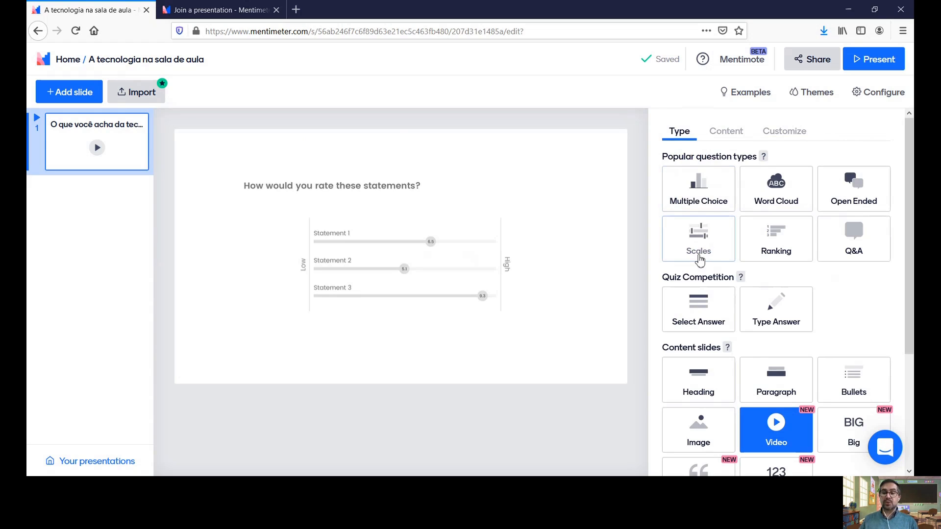
{"action": "left_click", "coordinate": [854, 431]}
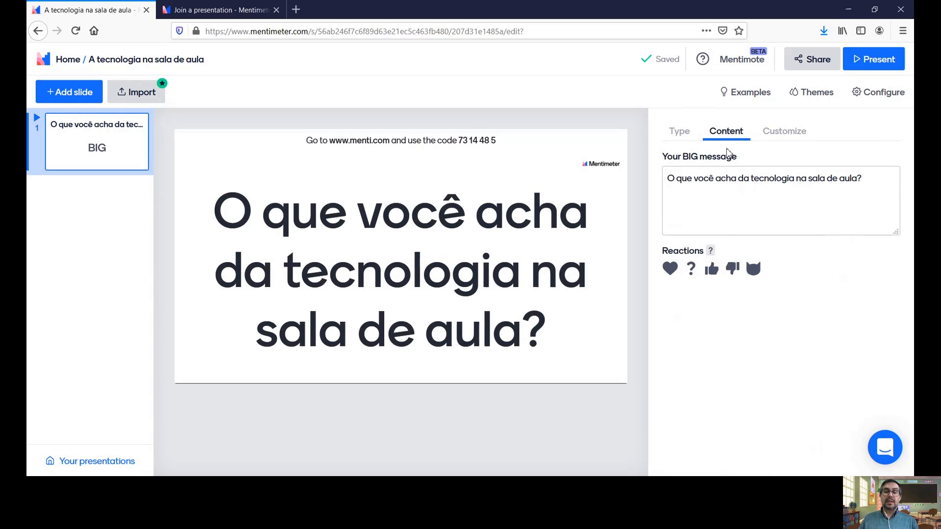
Try the Quote content type and the 100 points advanced question type on the slide.
{"action": "left_click", "coordinate": [679, 131]}
{"action": "scroll", "coordinate": [876, 307], "scroll_direction": "down", "scroll_amount": 3}
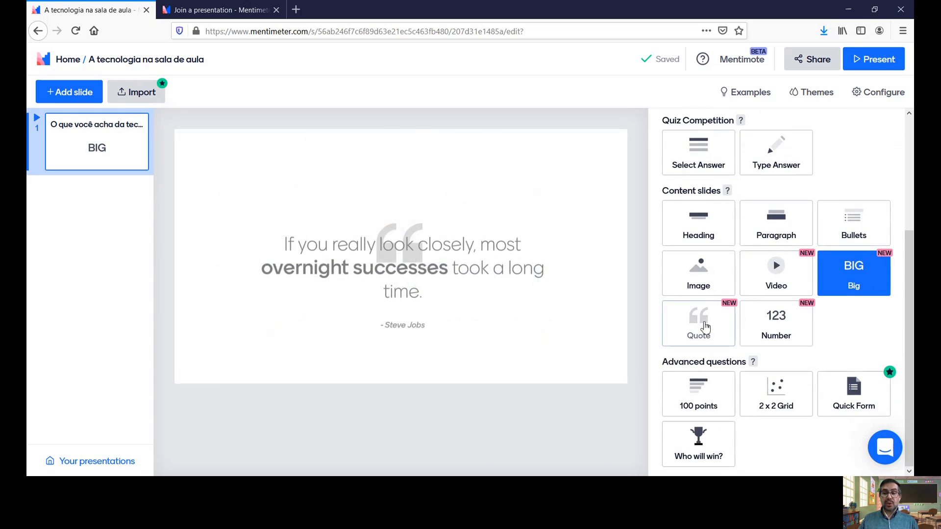
{"action": "left_click", "coordinate": [703, 320]}
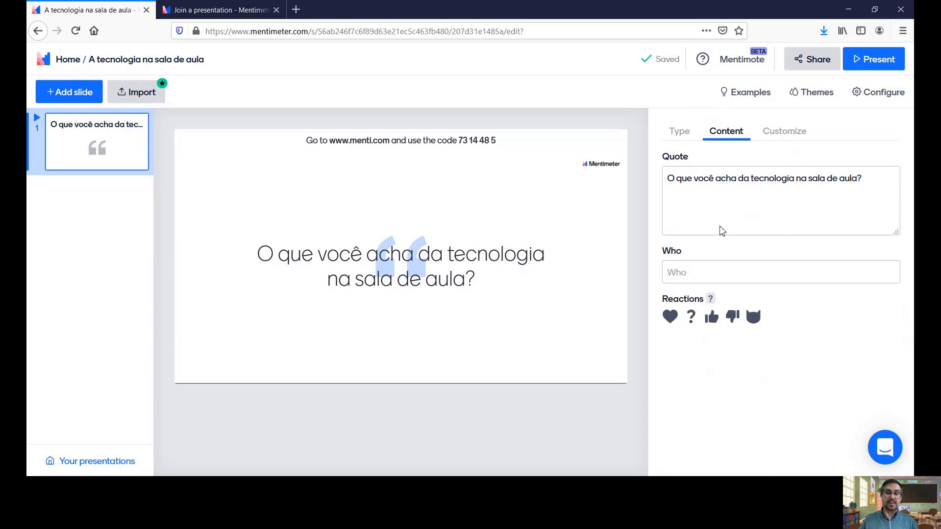
{"action": "left_click", "coordinate": [678, 131]}
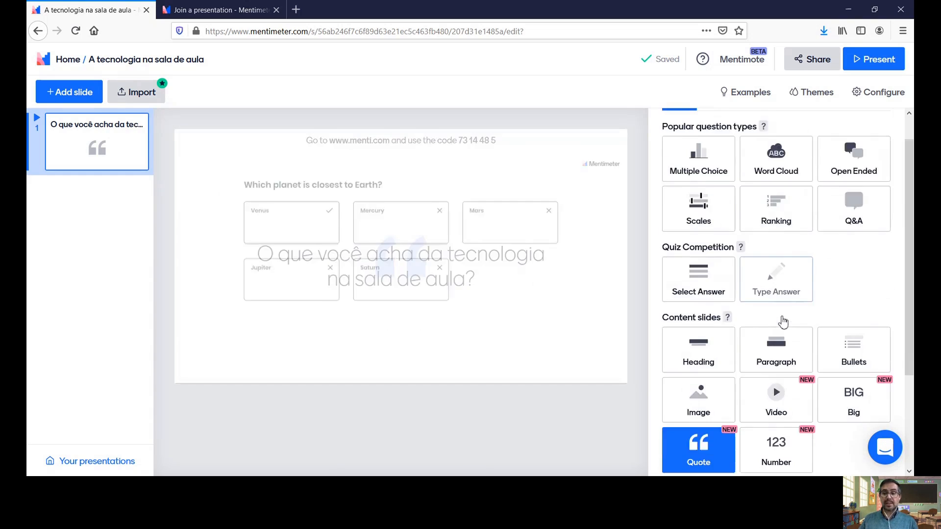
{"action": "scroll", "coordinate": [783, 331], "scroll_direction": "down", "scroll_amount": 3}
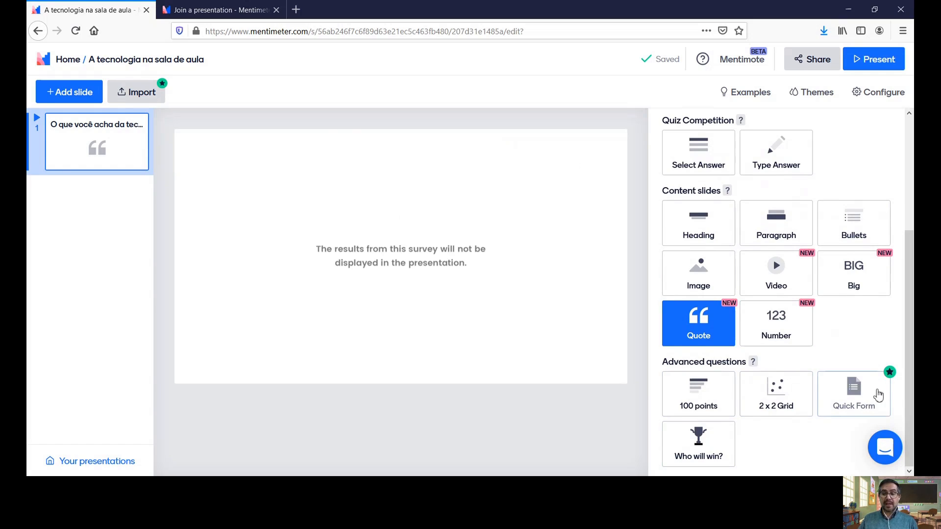
{"action": "left_click", "coordinate": [699, 399]}
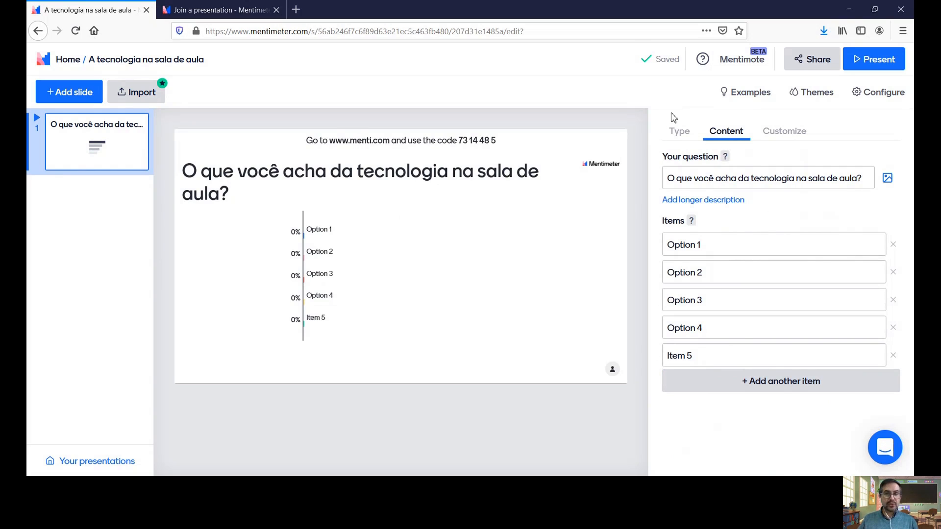
Review the advanced question types and change the slide to the Word Cloud question type.
{"action": "left_click", "coordinate": [678, 128]}
{"action": "scroll", "coordinate": [760, 301], "scroll_direction": "down", "scroll_amount": 4}
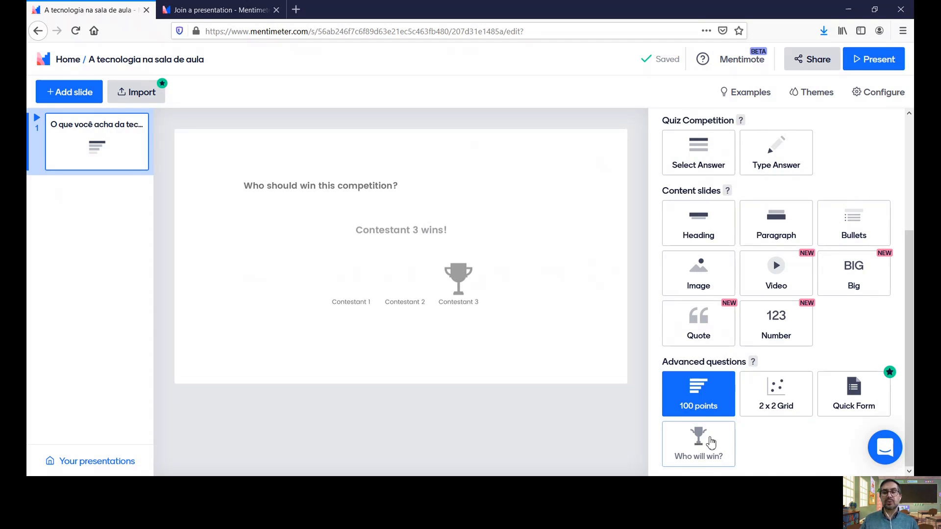
{"action": "scroll", "coordinate": [770, 384], "scroll_direction": "up", "scroll_amount": 3}
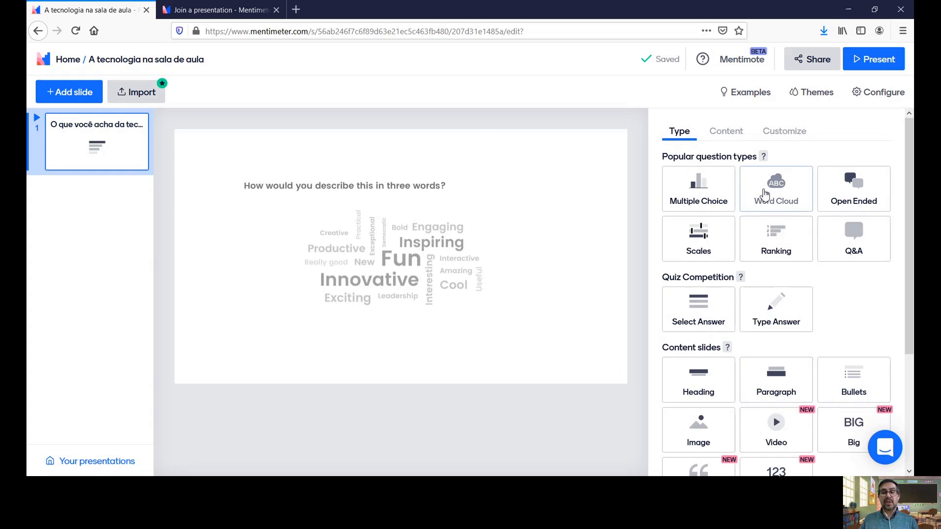
{"action": "left_click", "coordinate": [764, 194]}
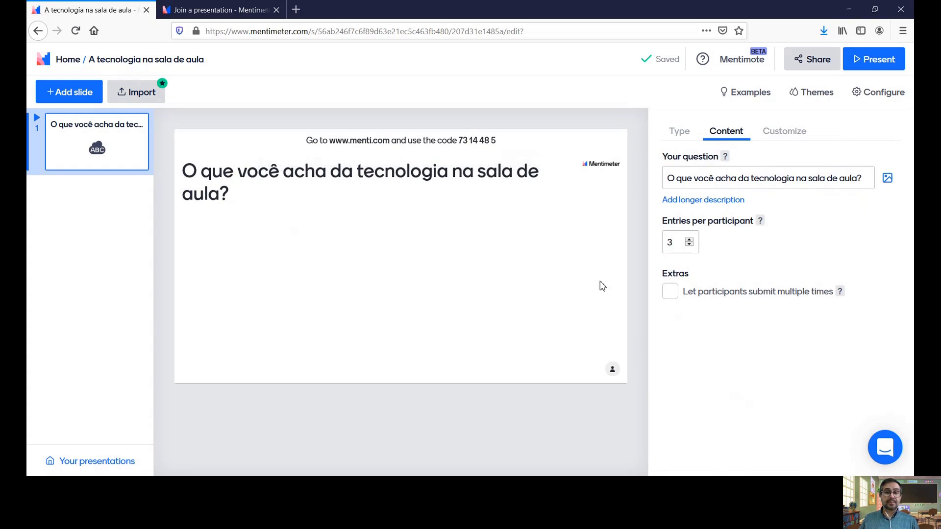
Present the word cloud slide and leave full-screen mode while keeping the presentation running.
{"action": "left_click", "coordinate": [240, 7]}
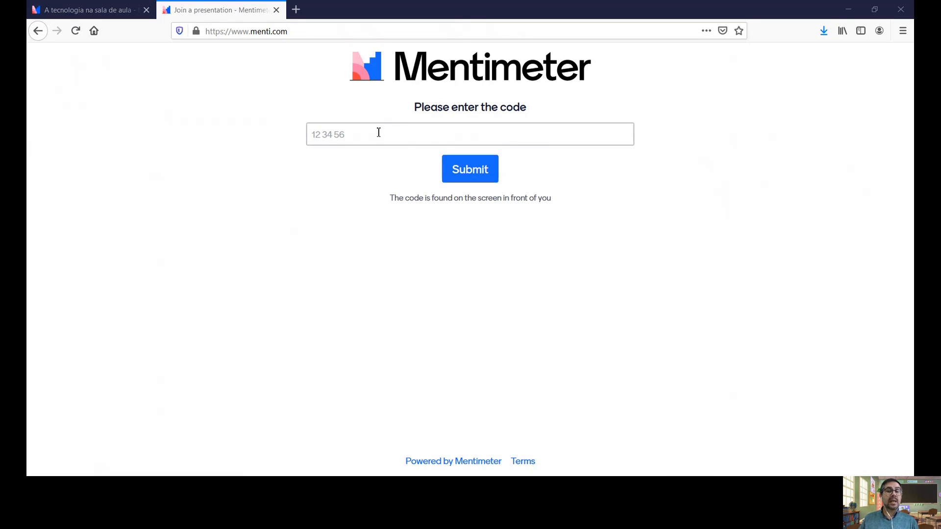
{"action": "left_click", "coordinate": [88, 9]}
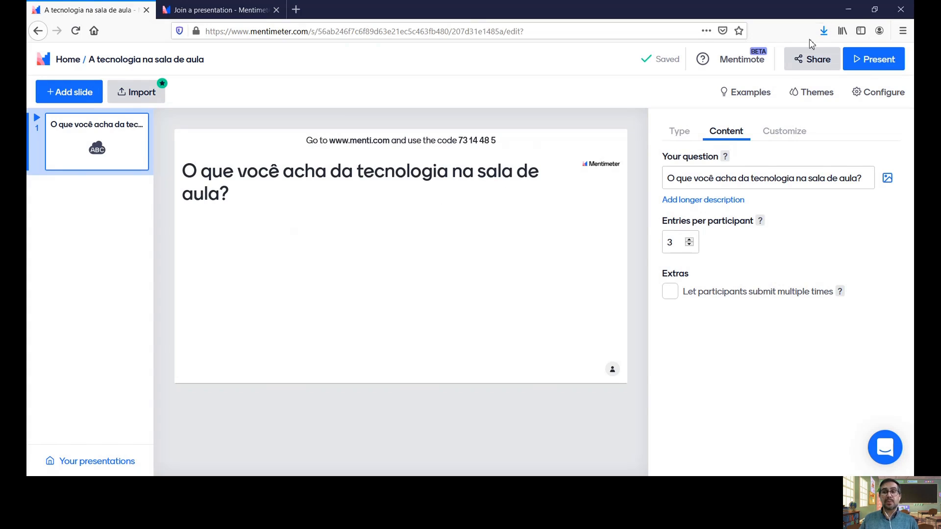
{"action": "left_click", "coordinate": [879, 68]}
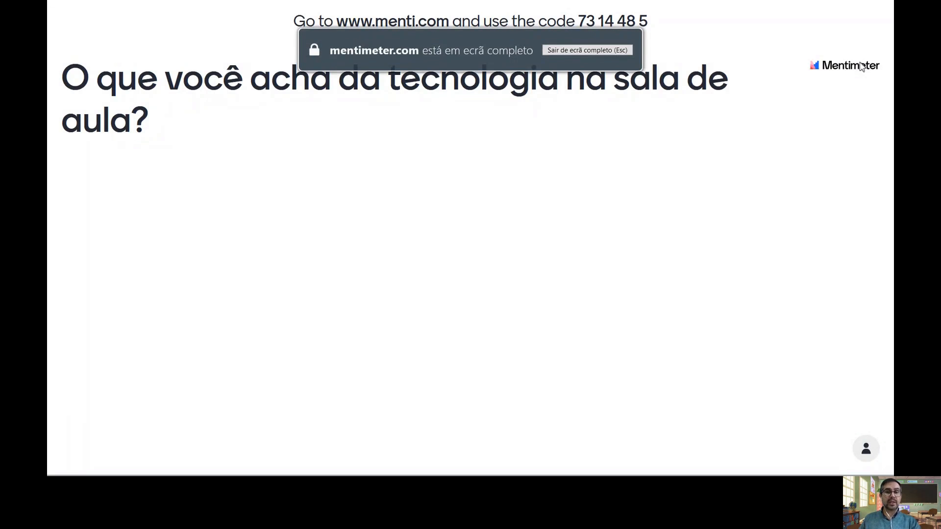
{"action": "key", "text": "Escape"}
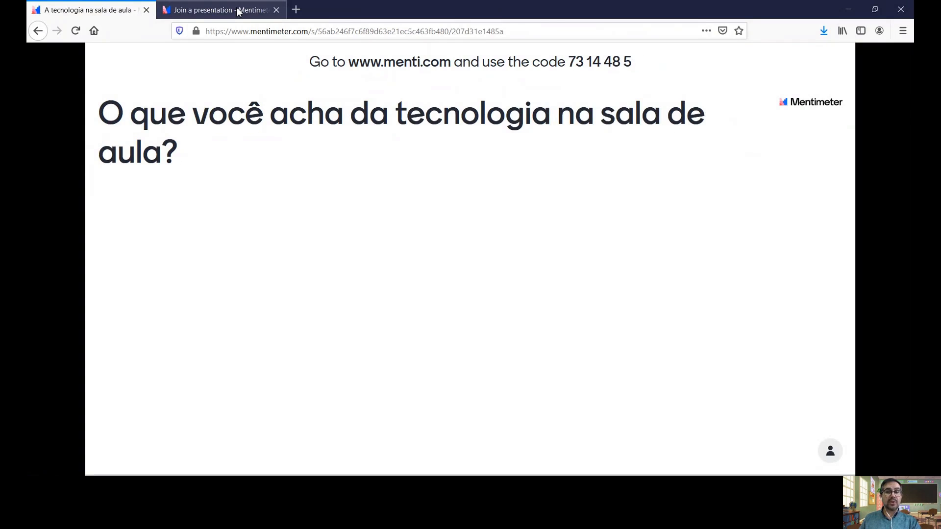
Join the presentation as a participant on menti.com by submitting the presentation's access code.
{"action": "left_click", "coordinate": [221, 10]}
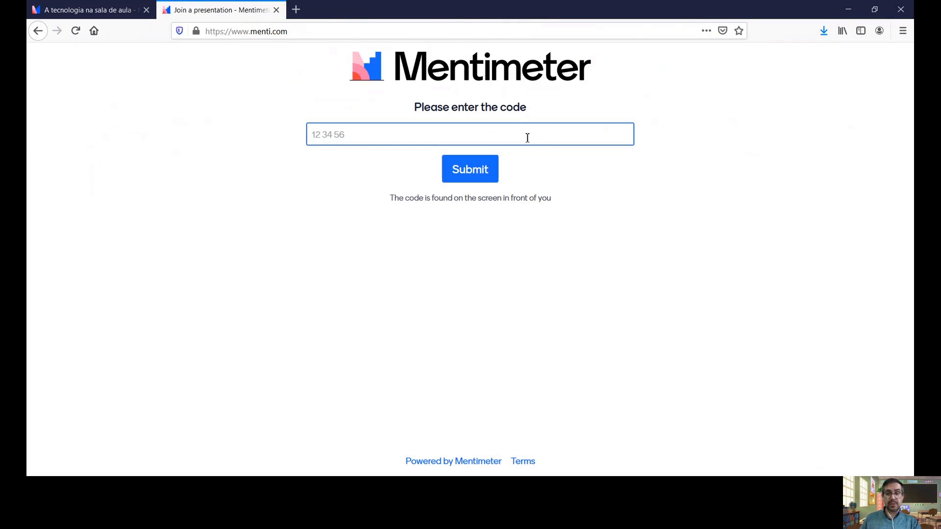
{"action": "type", "text": "73144"}
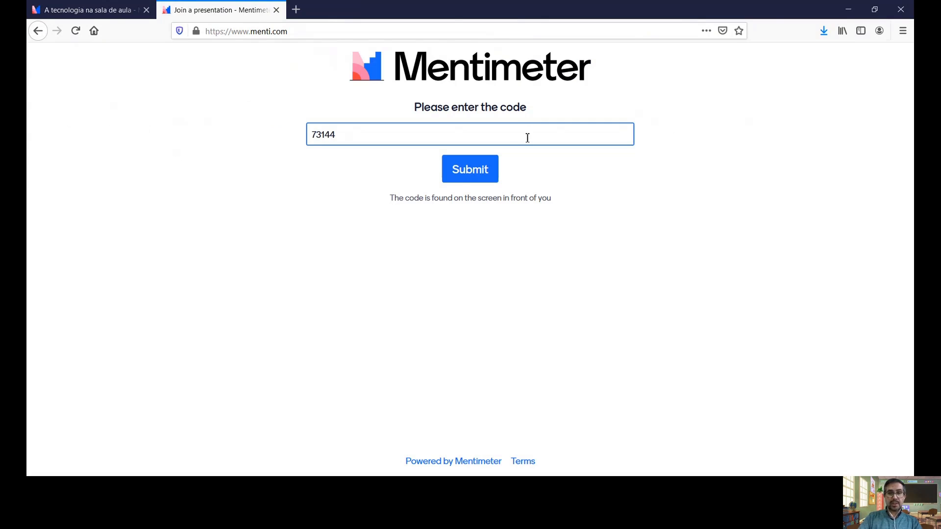
{"action": "type", "text": "85"}
{"action": "left_click", "coordinate": [478, 177]}
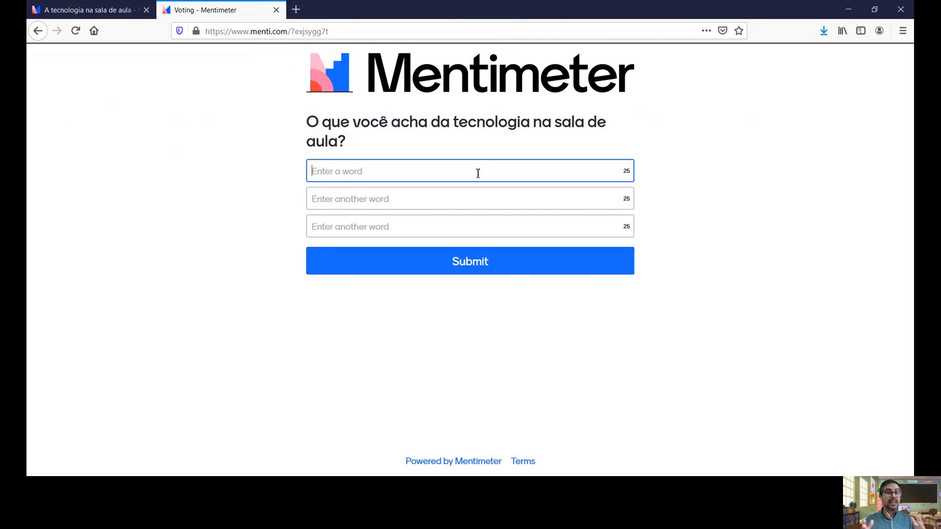
Answer the word cloud question with "Inovadora", "Diferente" and "Motivadora" and submit the words.
{"action": "type", "text": "Ino"}
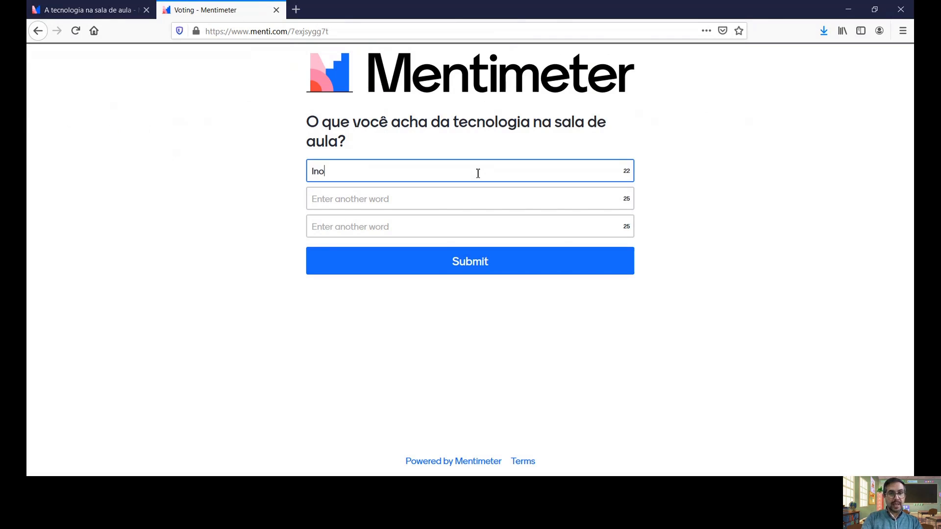
{"action": "type", "text": "vadora"}
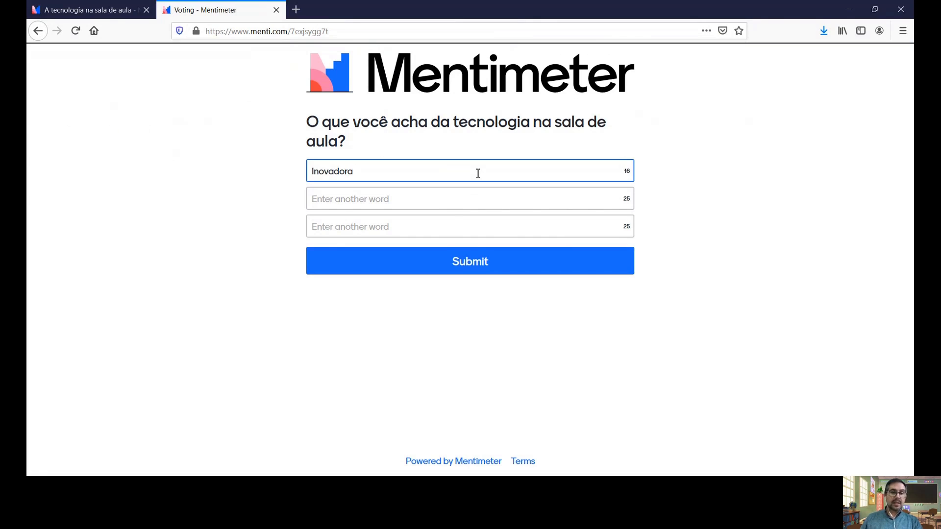
{"action": "left_click", "coordinate": [451, 203]}
{"action": "type", "text": "Diferente"}
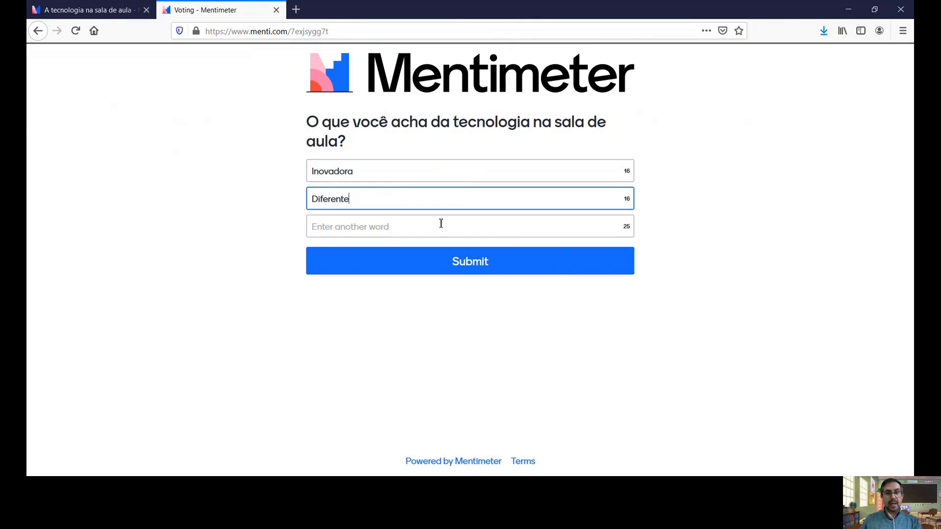
{"action": "left_click", "coordinate": [441, 224]}
{"action": "type", "text": "Motivadora"}
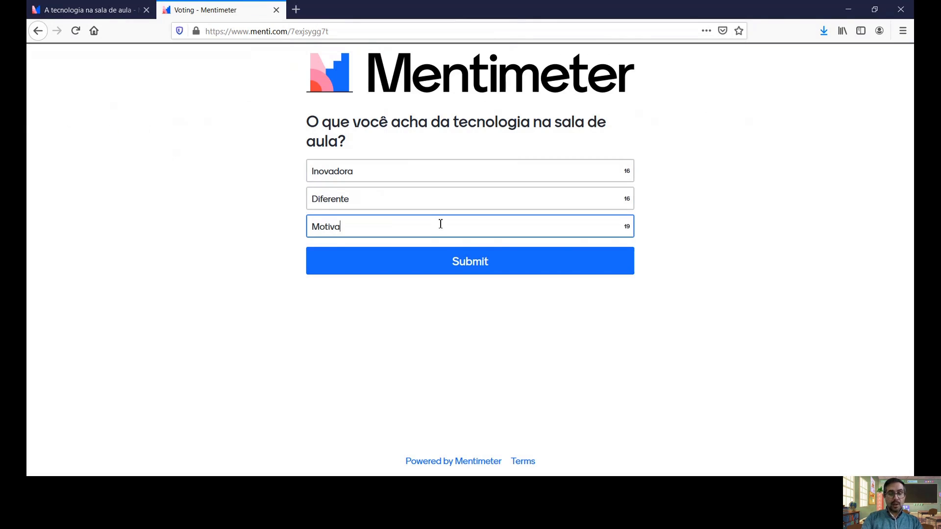
{"action": "left_click", "coordinate": [510, 270]}
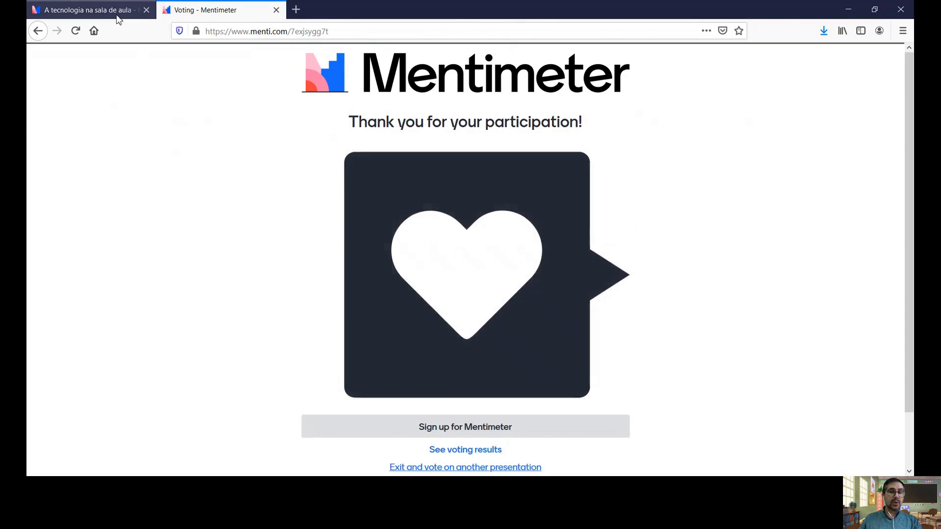
View the live word cloud in the running presentation and return to the slide editor.
{"action": "left_click", "coordinate": [118, 17]}
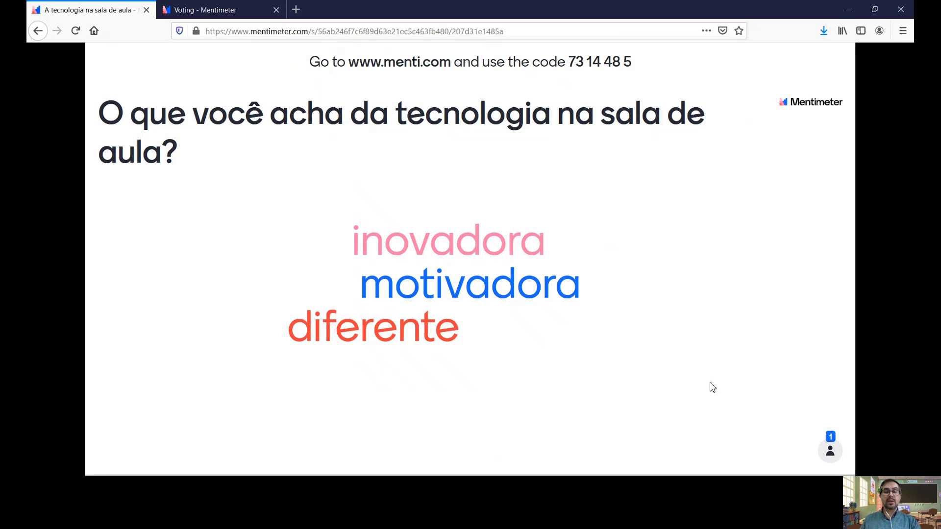
{"action": "key", "text": "Escape"}
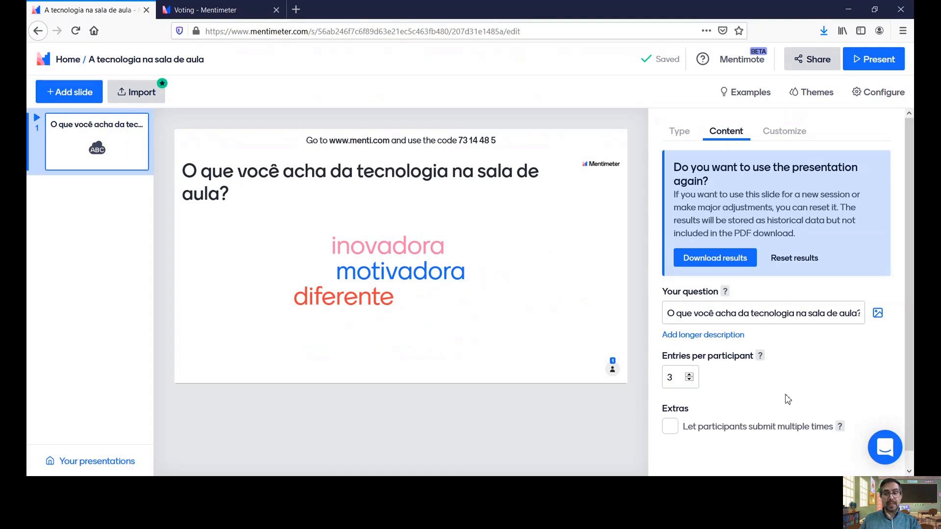